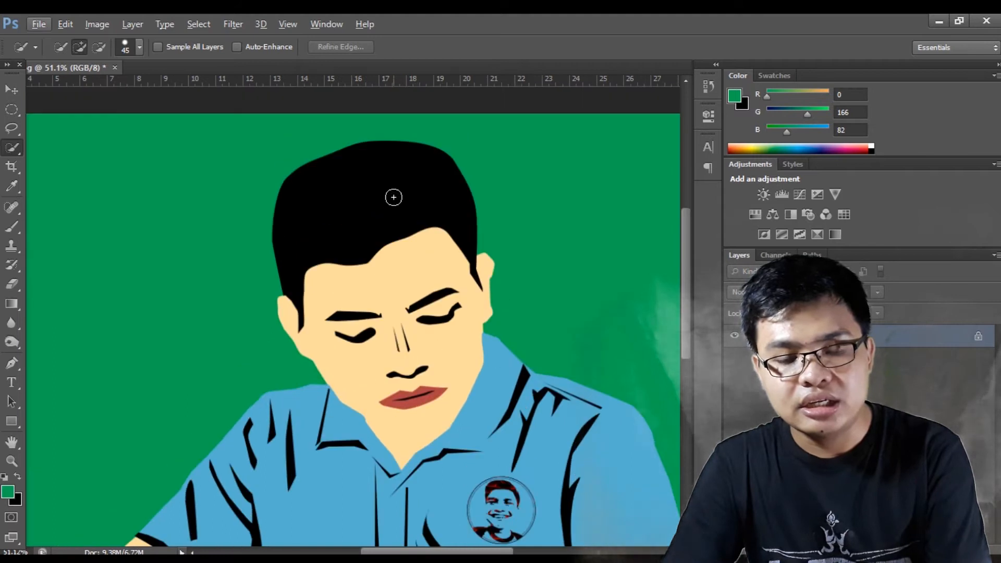
Select the man's hair and face with the Quick Selection tool
scroll(393, 200, down, 1)
click(354, 208)
scroll(356, 214, down, 1)
drag(382, 241, 392, 293)
scroll(392, 293, up, 3)
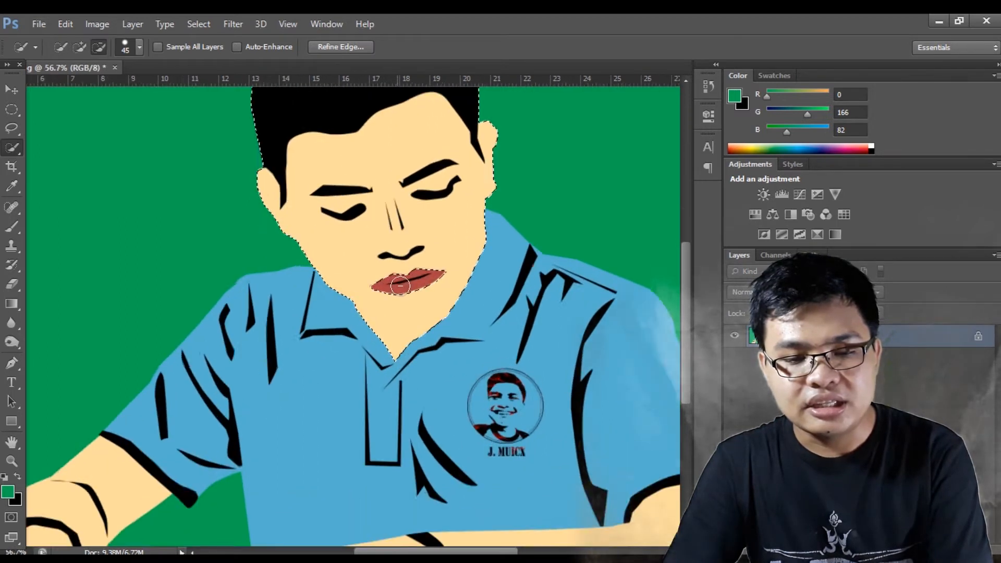
scroll(405, 283, up, 4)
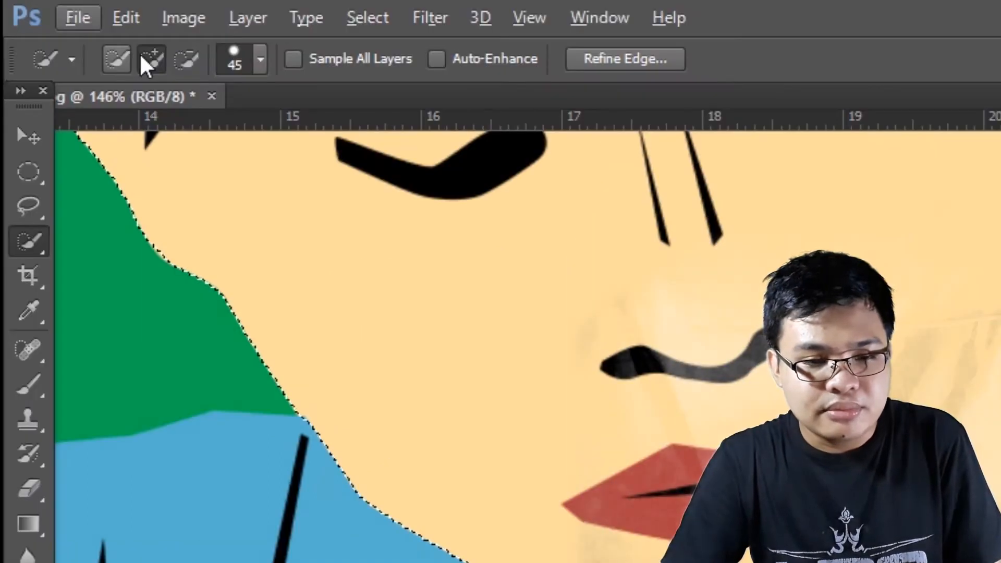
Add the blue shirt's collar, body and sleeve to the selection using the add-to-selection mode
click(141, 56)
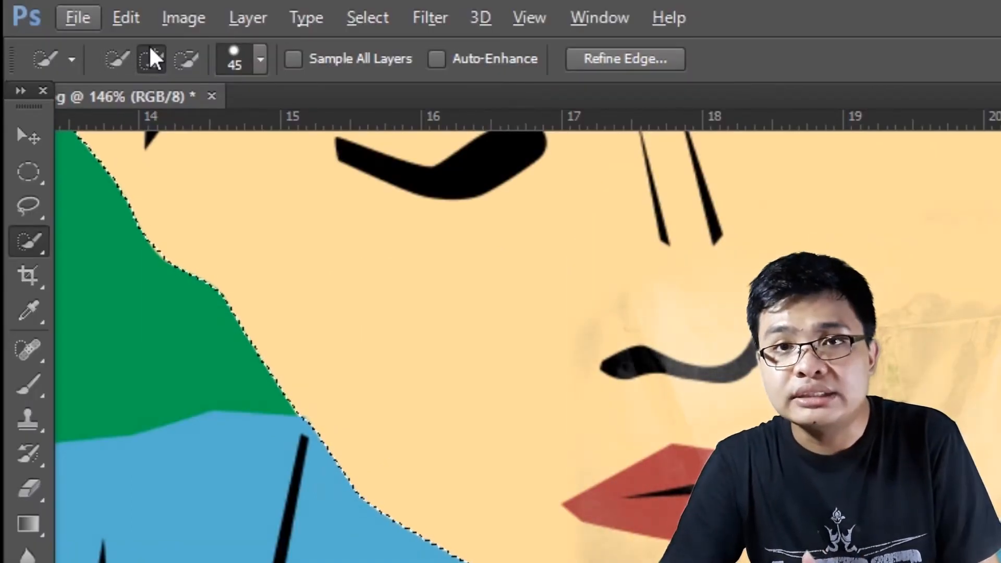
scroll(702, 360, down, 3)
scroll(477, 262, down, 1)
click(510, 309)
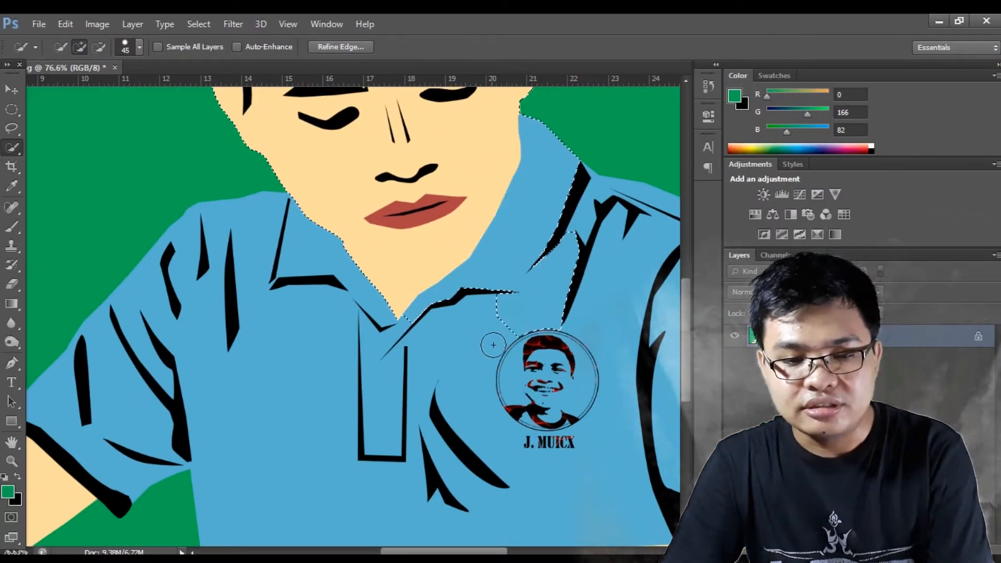
mouse_move(493, 344)
mouse_down()
mouse_move(480, 365)
mouse_move(411, 313)
mouse_move(390, 381)
mouse_move(275, 390)
mouse_move(223, 262)
mouse_up()
click(123, 380)
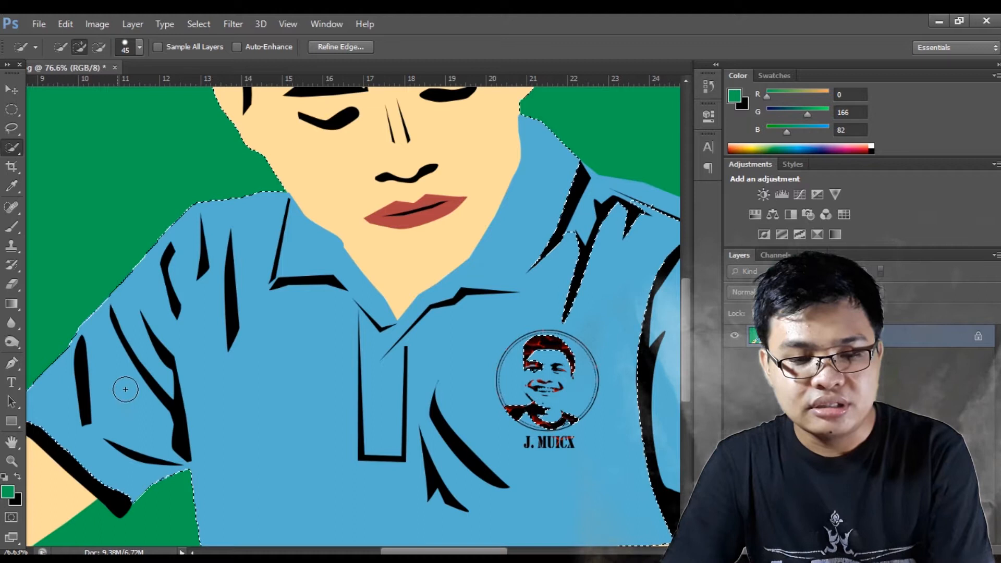
Extend the selection over both arms, the remaining sleeve and the portrait logo on the shirt
scroll(179, 386, down, 4)
scroll(288, 395, up, 4)
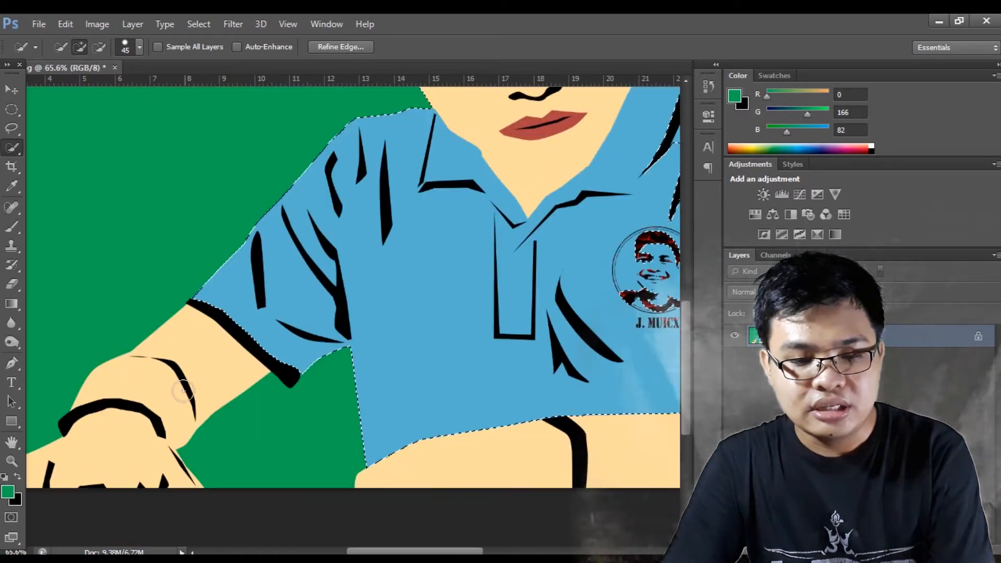
mouse_move(107, 445)
mouse_down()
mouse_move(121, 488)
mouse_move(152, 465)
mouse_move(243, 303)
mouse_move(243, 328)
mouse_move(224, 344)
mouse_up()
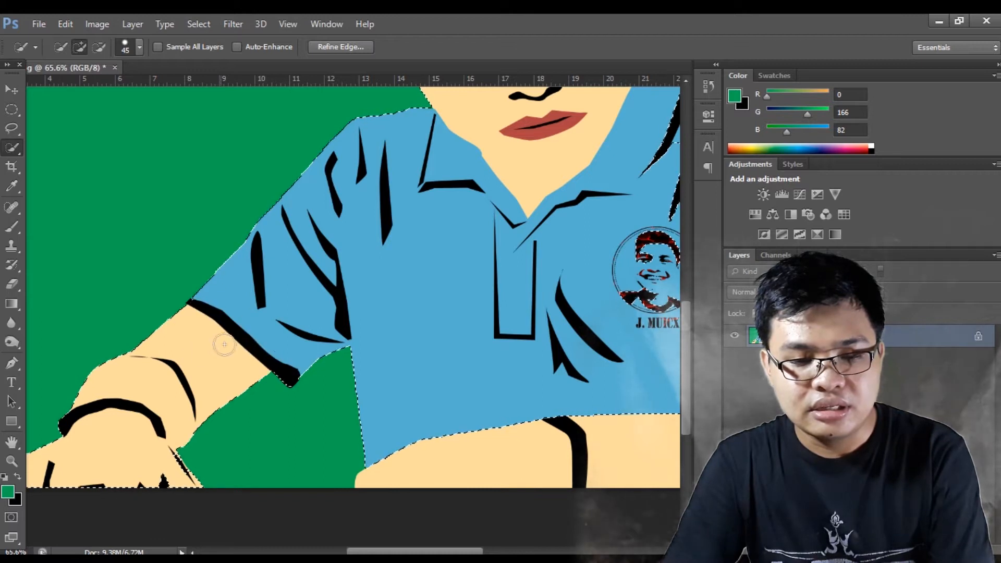
scroll(315, 354, down, 4)
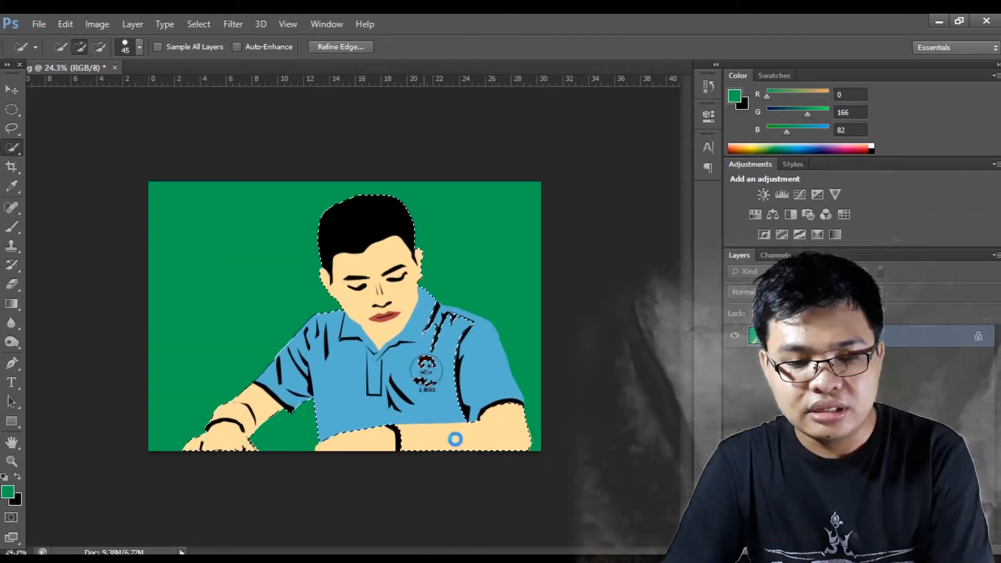
mouse_move(427, 415)
mouse_down()
mouse_move(457, 341)
mouse_move(478, 353)
mouse_move(424, 391)
mouse_up()
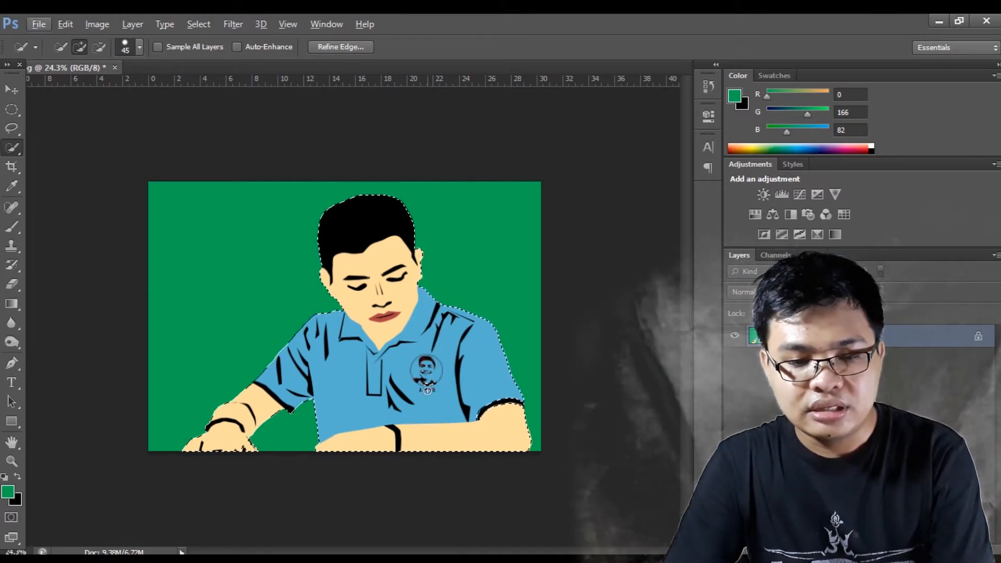
Subtract the stray round spot in the green background beside the hair from the selection
scroll(415, 312, up, 5)
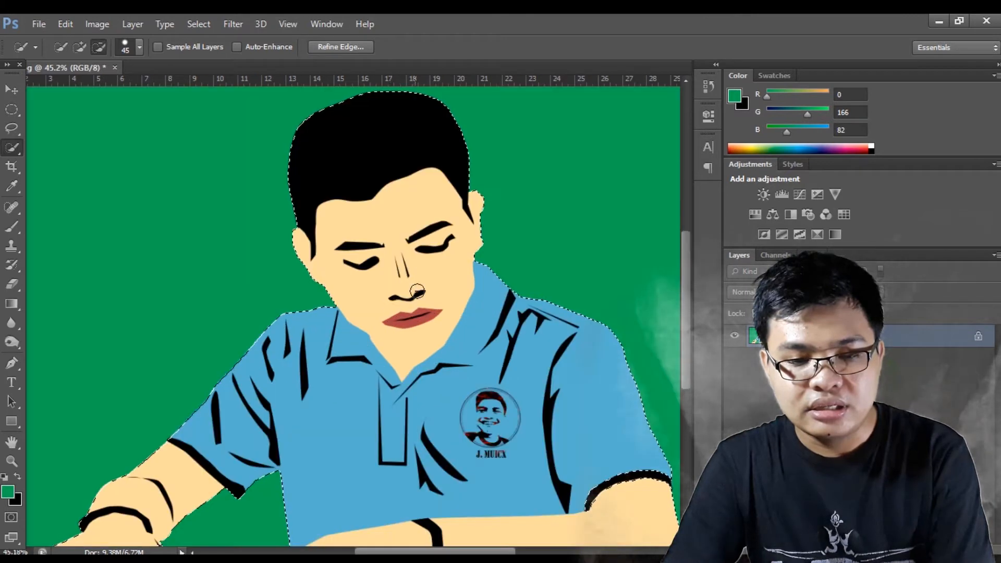
scroll(391, 261, up, 4)
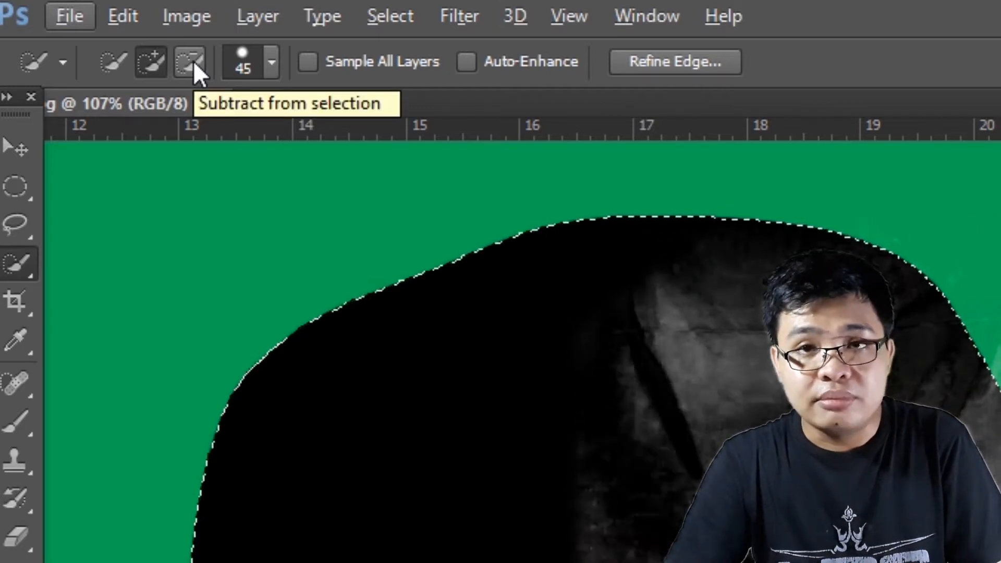
click(198, 58)
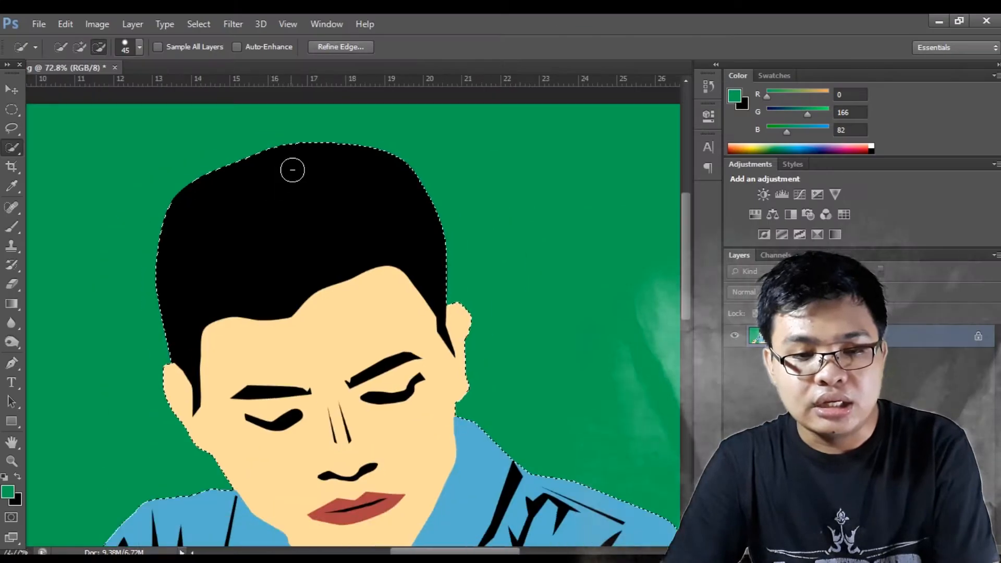
scroll(293, 170, down, 3)
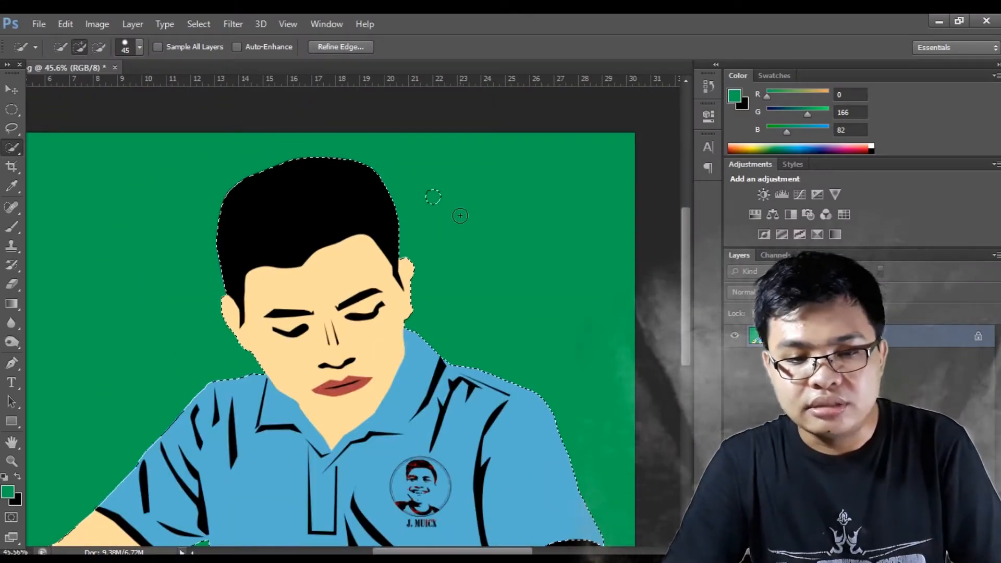
scroll(456, 198, up, 5)
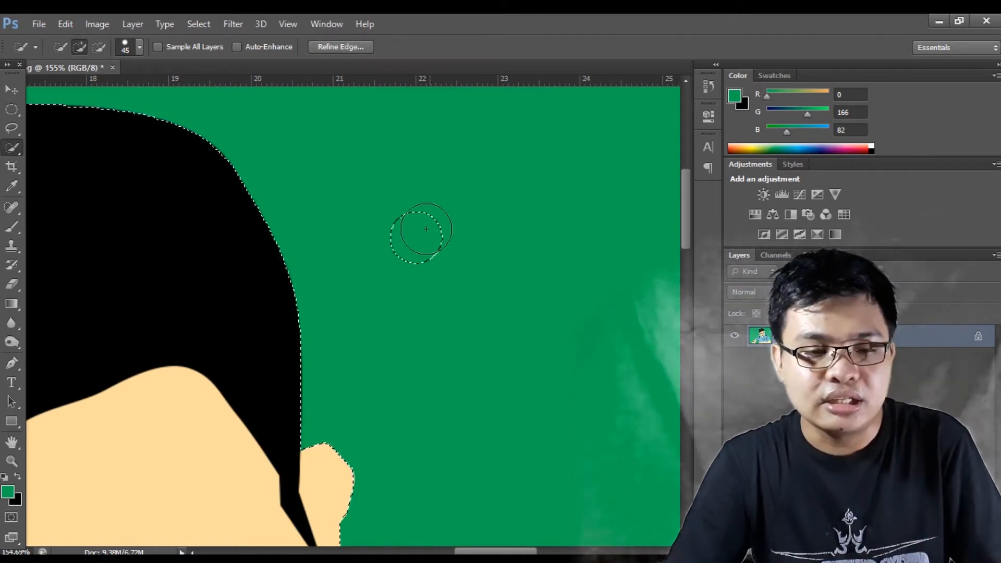
click(99, 45)
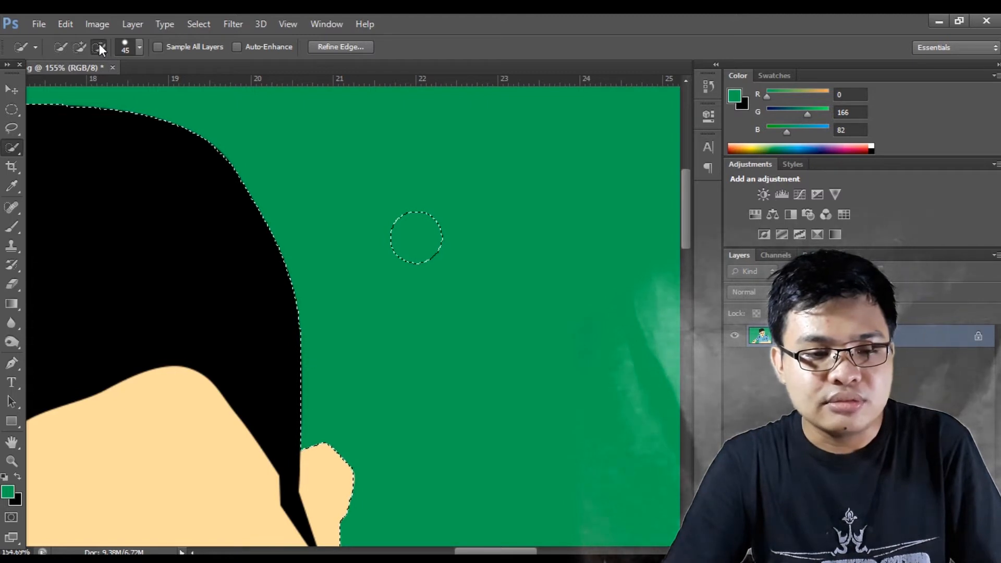
click(416, 233)
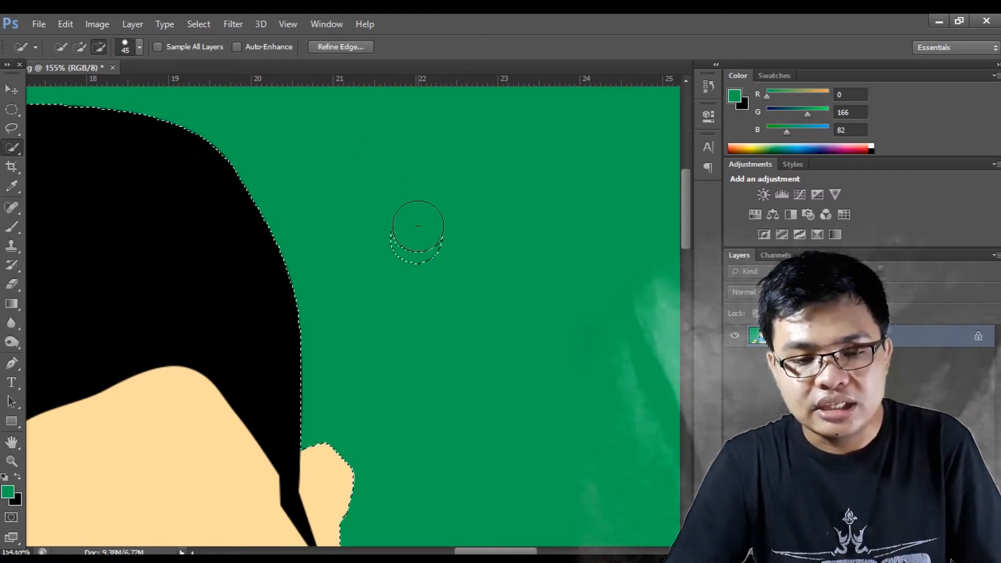
click(424, 246)
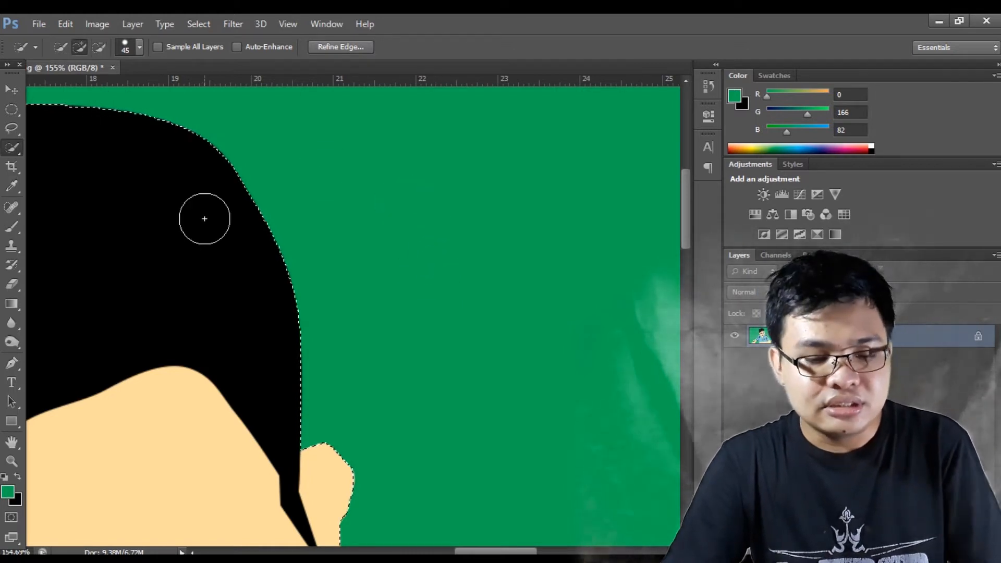
Open Refine Edge for the figure's selection and set Smooth to 19
scroll(212, 245, down, 6)
scroll(412, 244, up, 3)
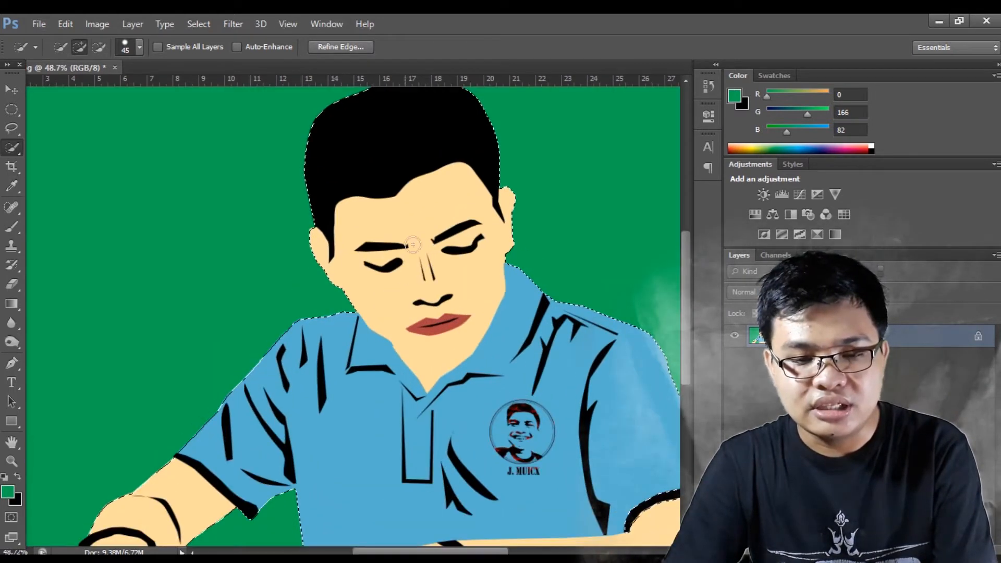
scroll(448, 237, up, 1)
scroll(402, 195, up, 1)
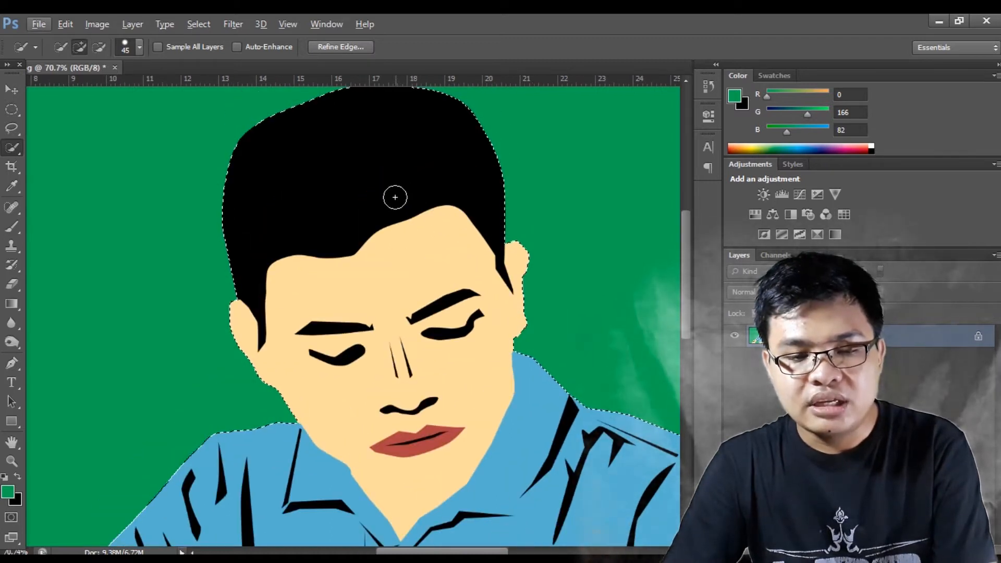
right_click(395, 197)
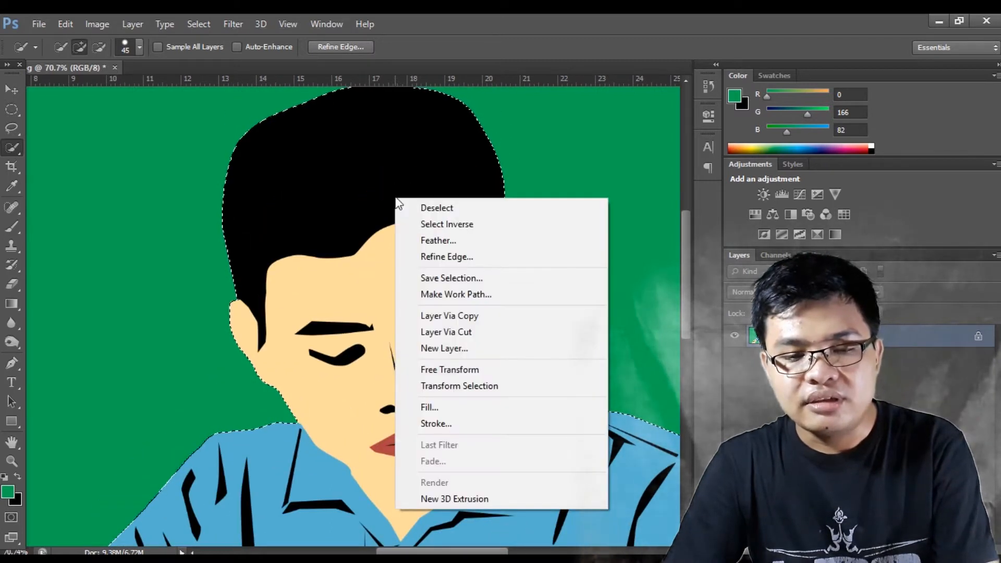
click(450, 255)
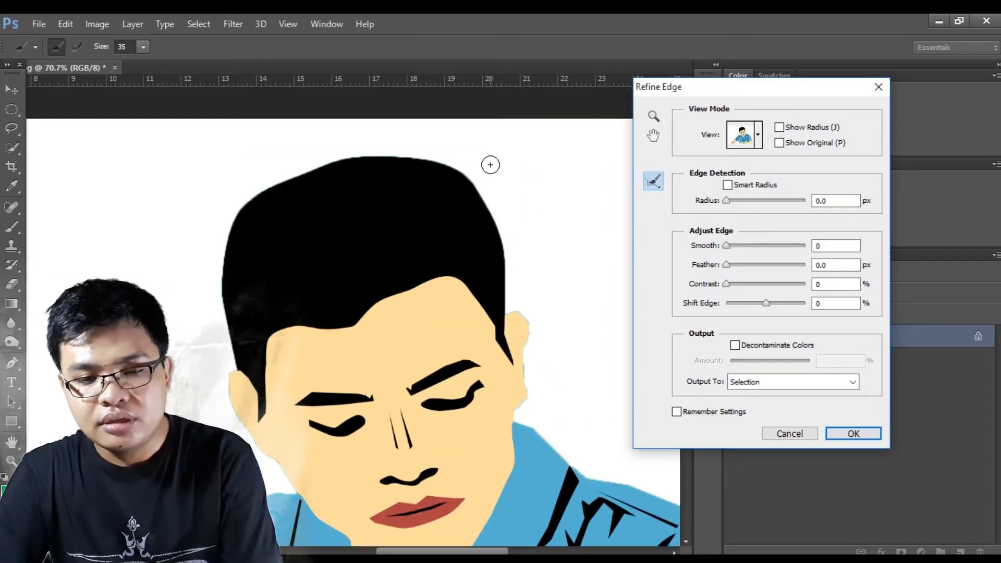
scroll(469, 172, up, 5)
scroll(443, 171, up, 2)
scroll(452, 179, up, 2)
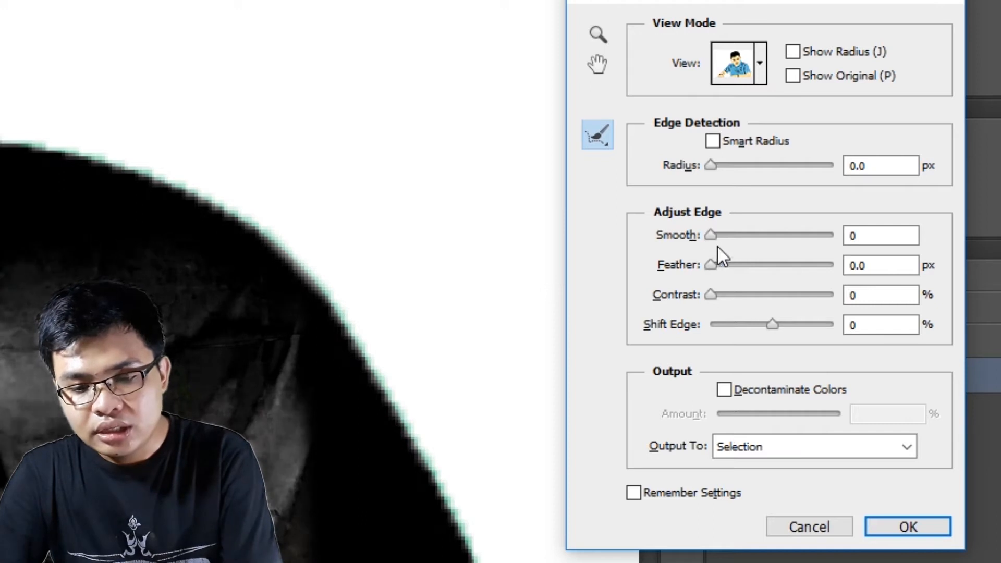
drag(714, 237, 702, 237)
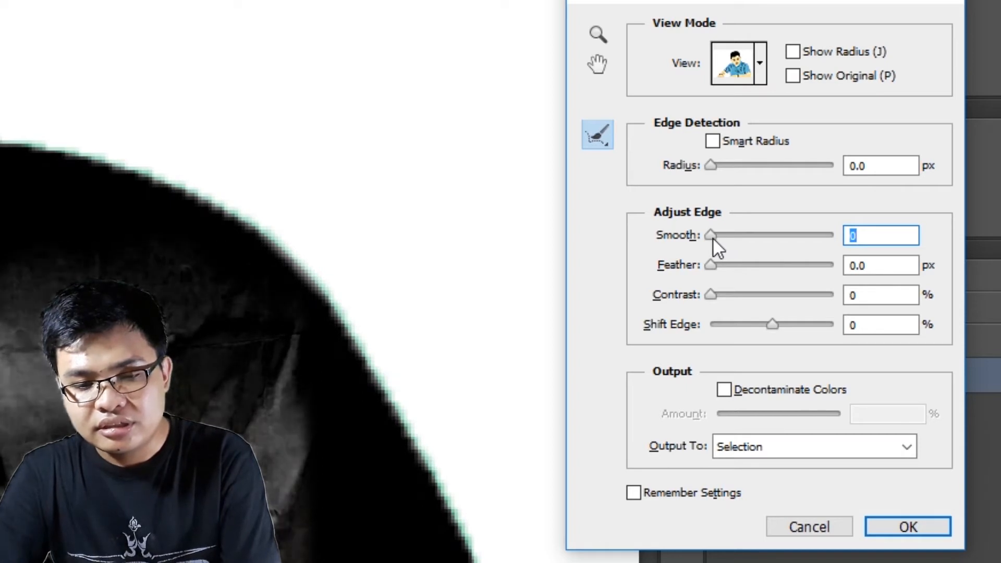
mouse_move(715, 238)
mouse_down()
mouse_move(758, 236)
mouse_move(734, 238)
mouse_up()
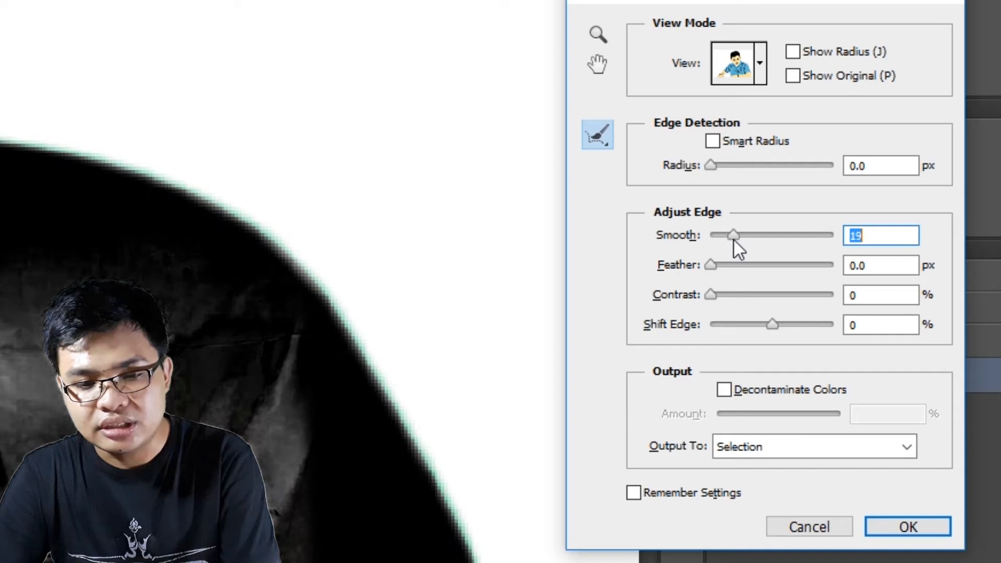
Output the refined selection to a new layer and apply the edge refinement
click(751, 446)
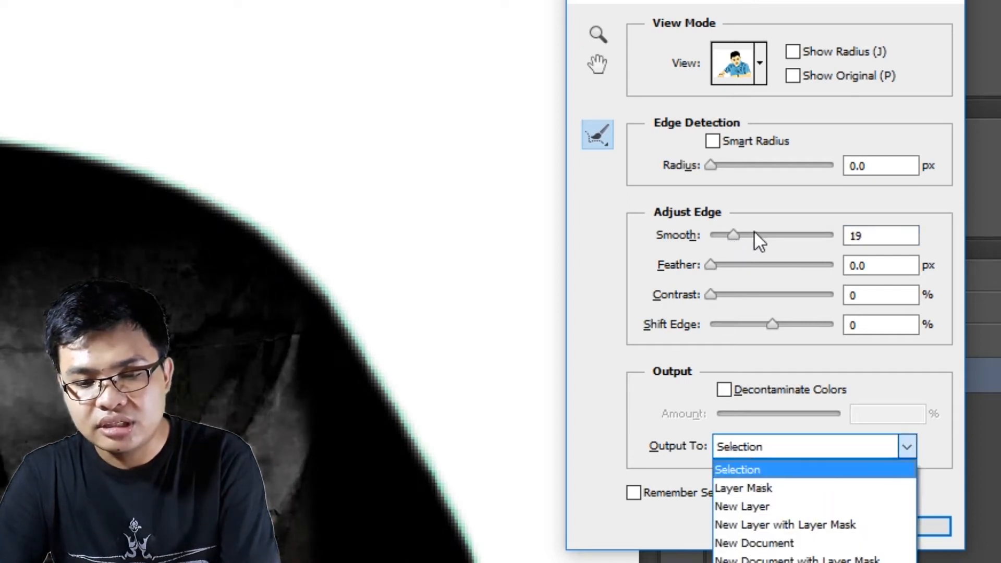
click(777, 498)
click(908, 524)
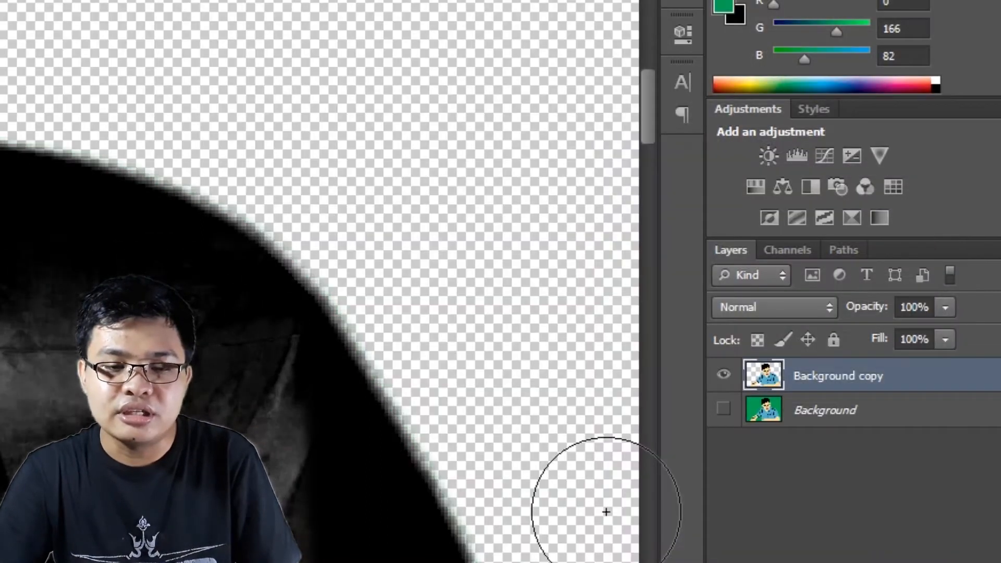
Examine the cut-out figure's edges and any missing areas against the transparent background
scroll(342, 499, down, 10)
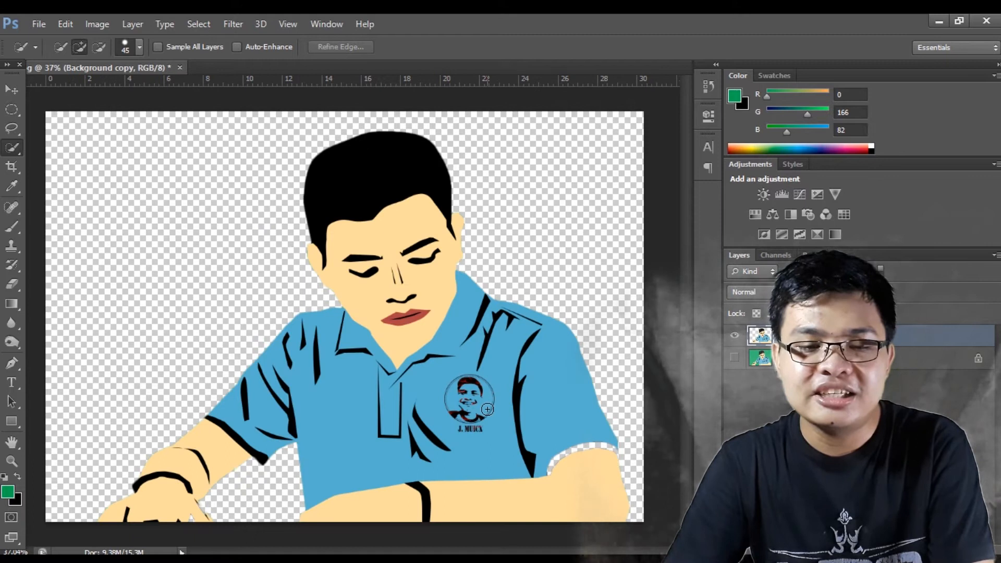
scroll(437, 308, up, 2)
scroll(441, 315, down, 2)
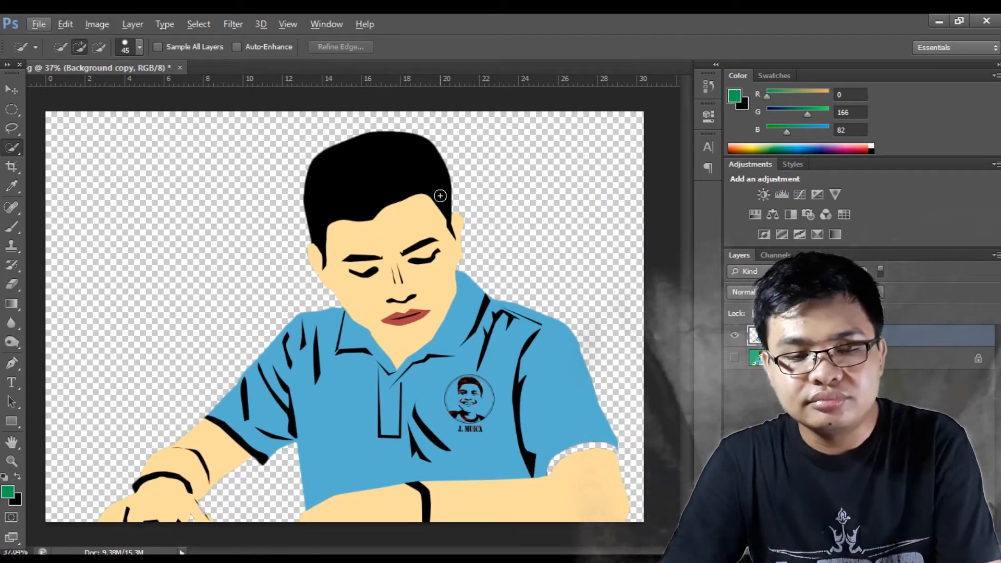
scroll(440, 196, up, 3)
scroll(467, 212, down, 4)
scroll(477, 213, up, 1)
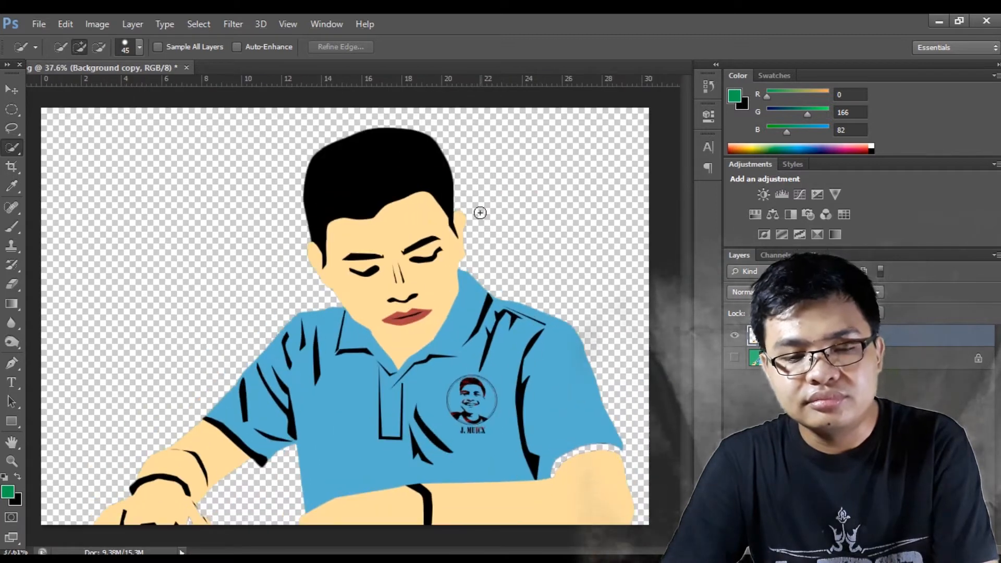
scroll(476, 211, up, 1)
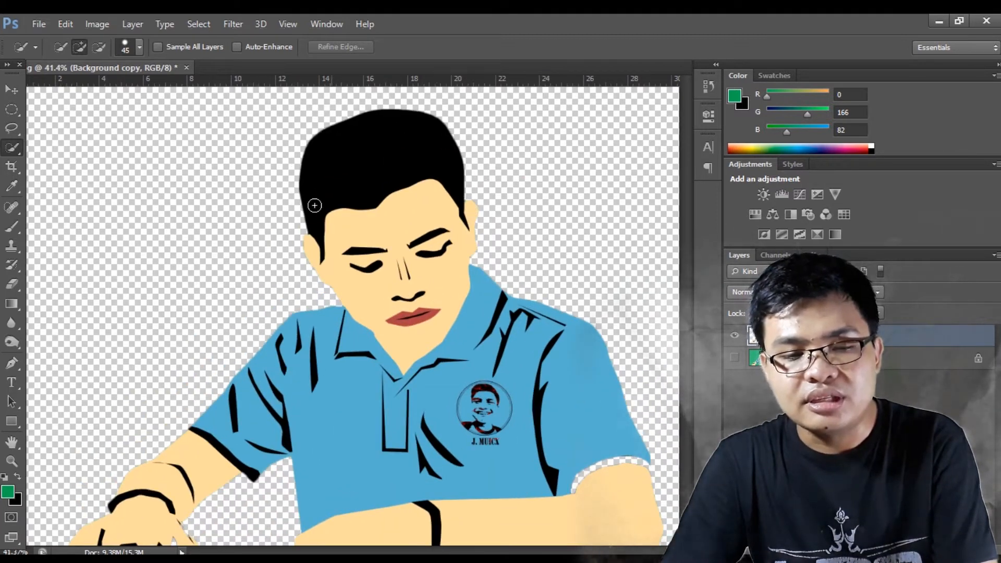
scroll(314, 205, up, 5)
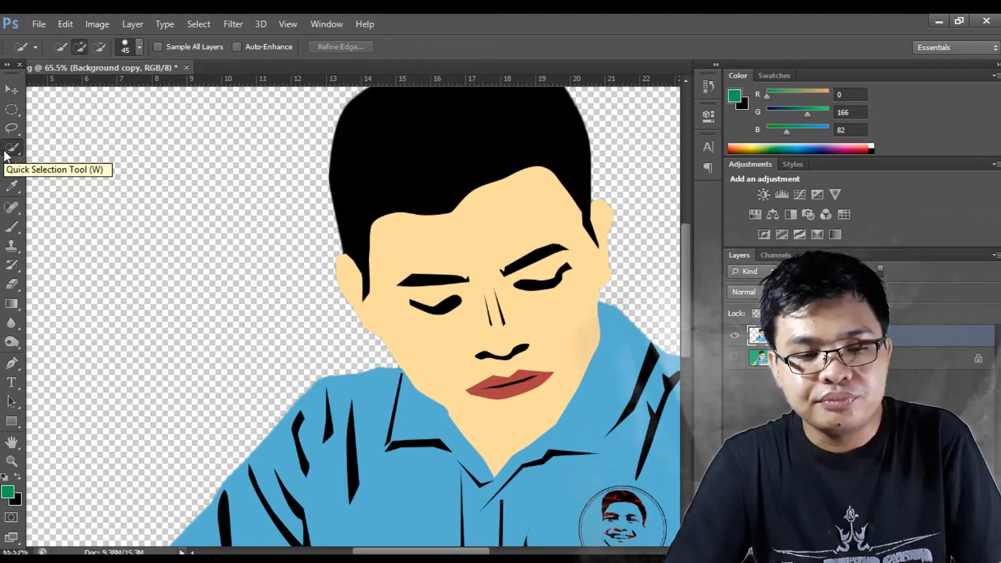
scroll(384, 216, down, 10)
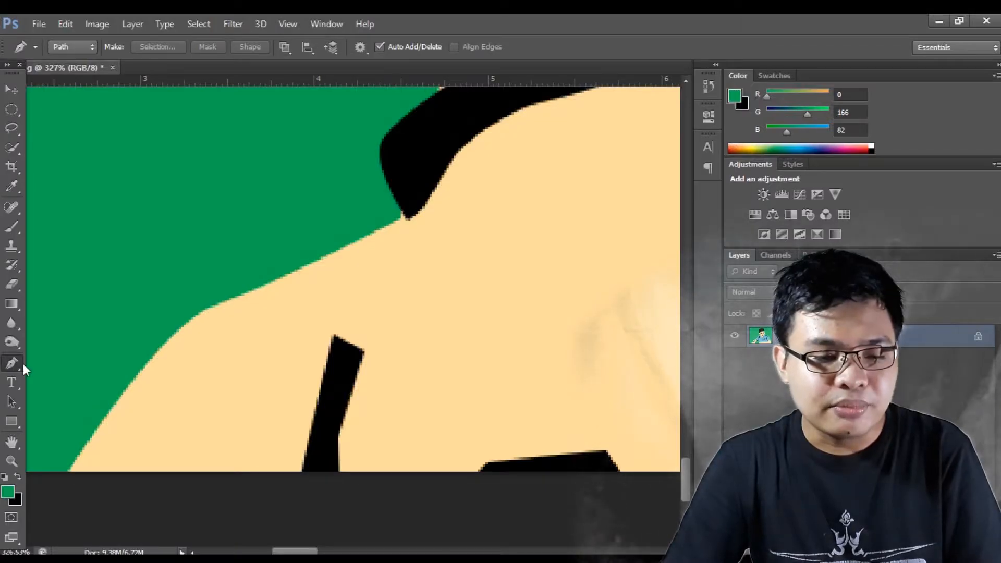
Start a Pen tool path just below the image's bottom edge and curve it up along the outer edge of the hand
scroll(56, 458, down, 1)
scroll(56, 458, up, 1)
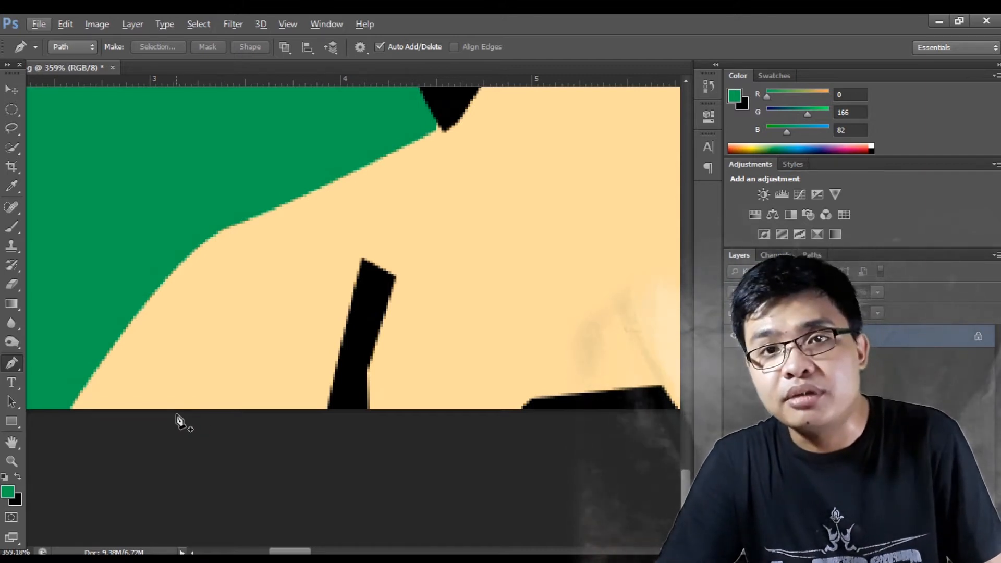
scroll(130, 432, down, 10)
scroll(154, 424, up, 6)
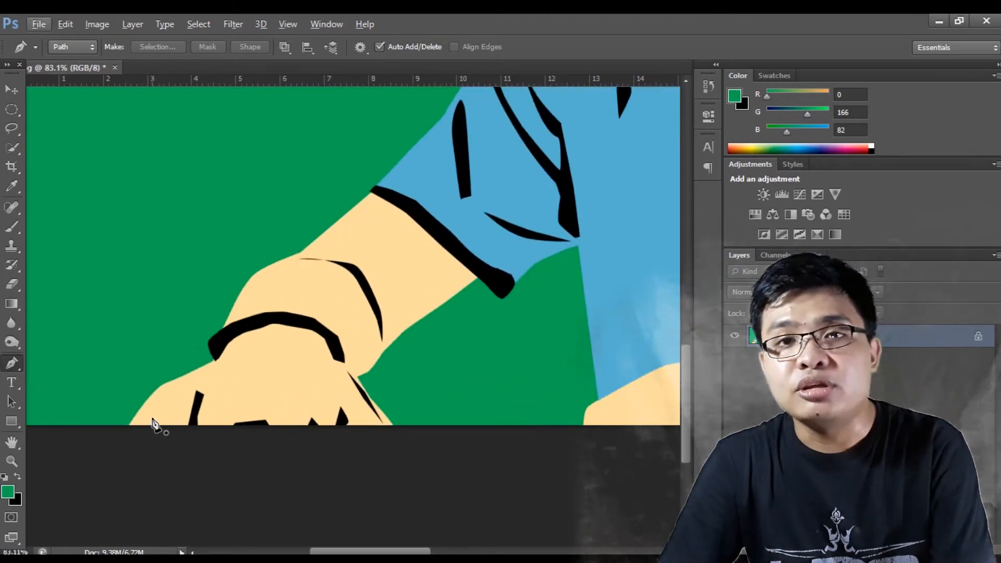
scroll(206, 339, up, 6)
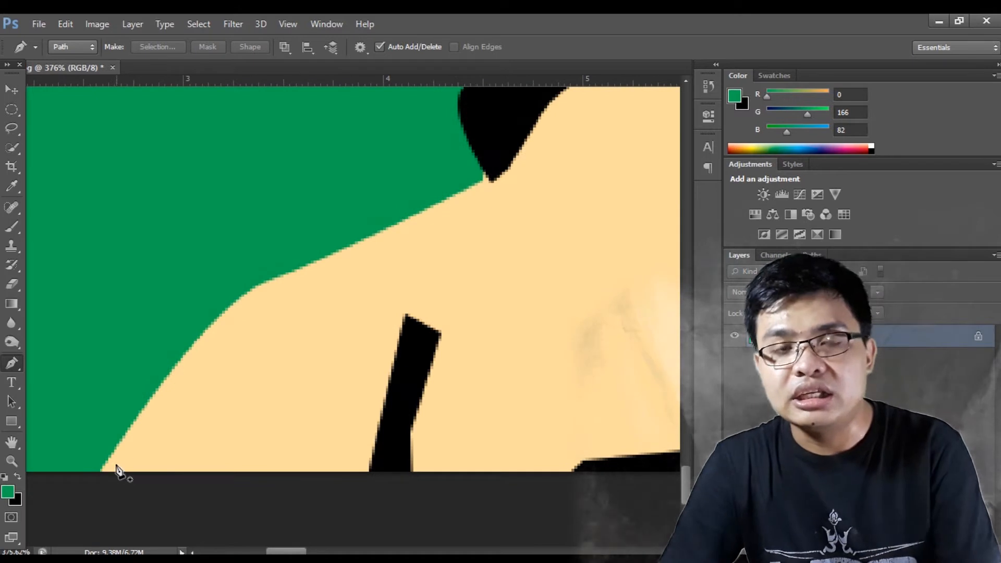
scroll(83, 501, up, 2)
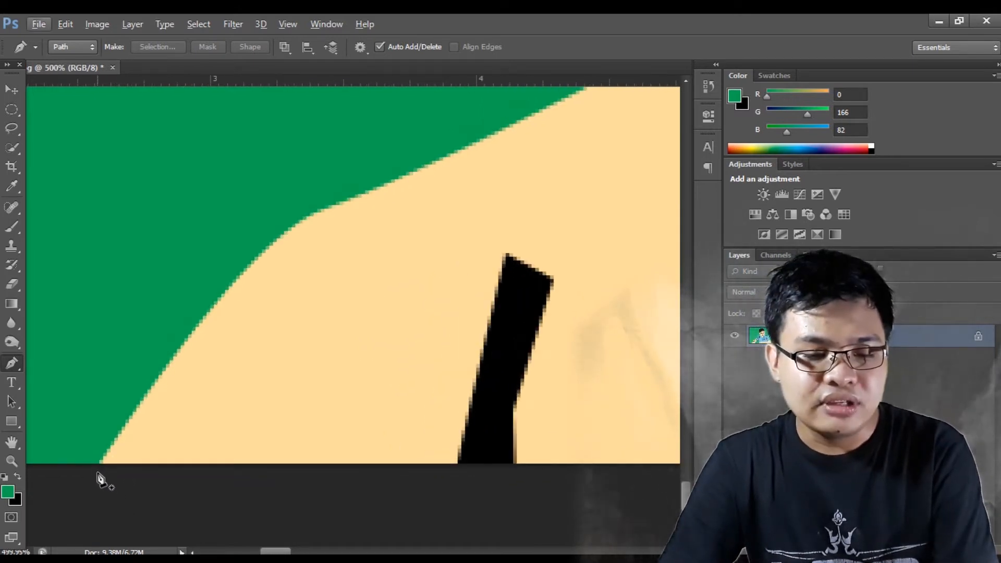
click(96, 475)
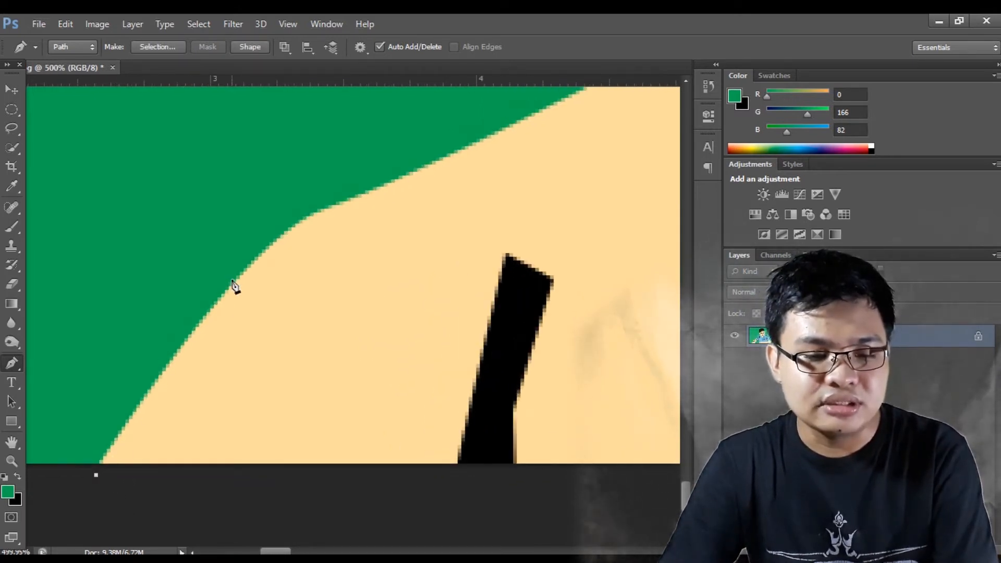
scroll(239, 286, up, 2)
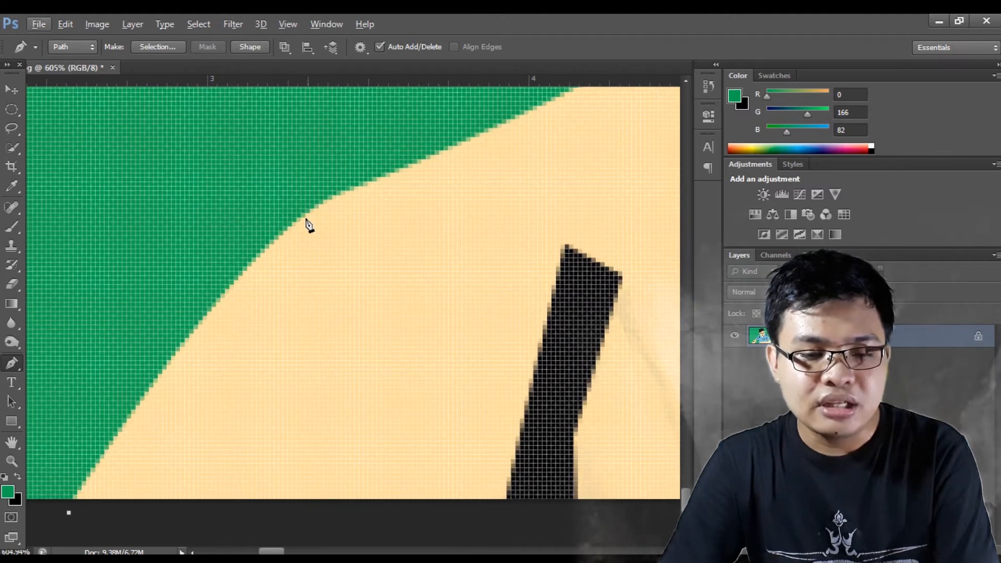
drag(296, 223, 367, 185)
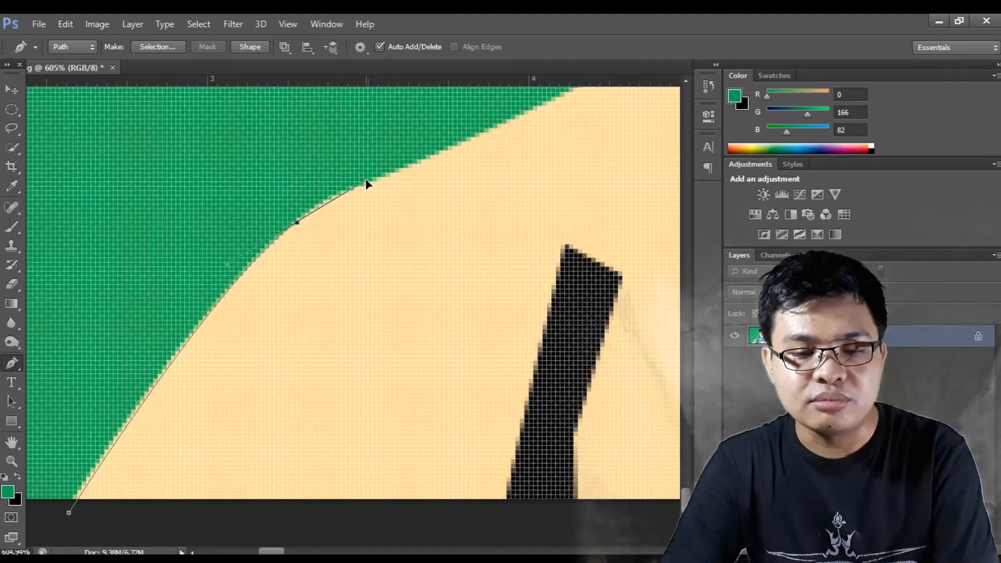
scroll(431, 292, down, 4)
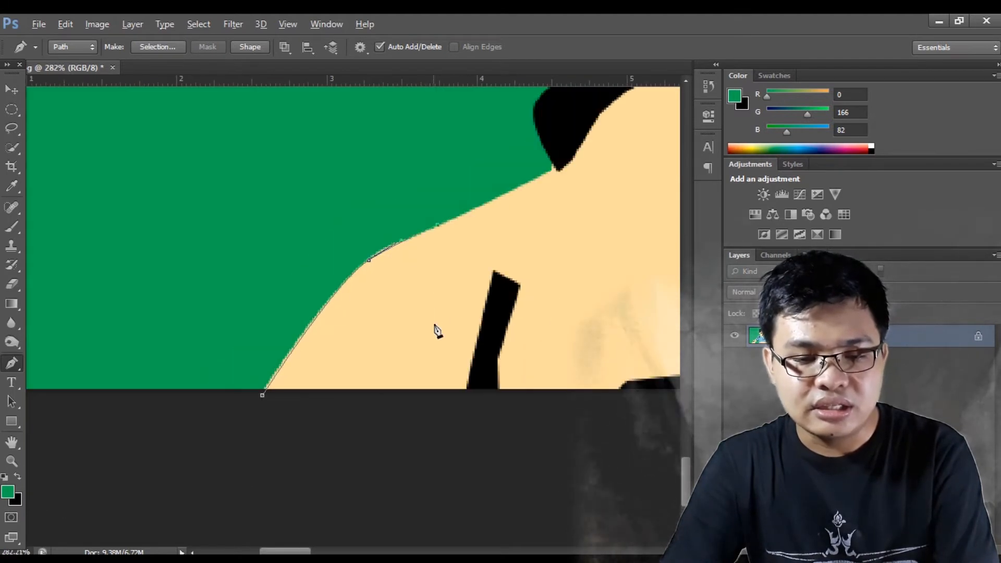
Extend the path along the hand to the thick black outline and around that outline's rounded end
scroll(276, 359, up, 4)
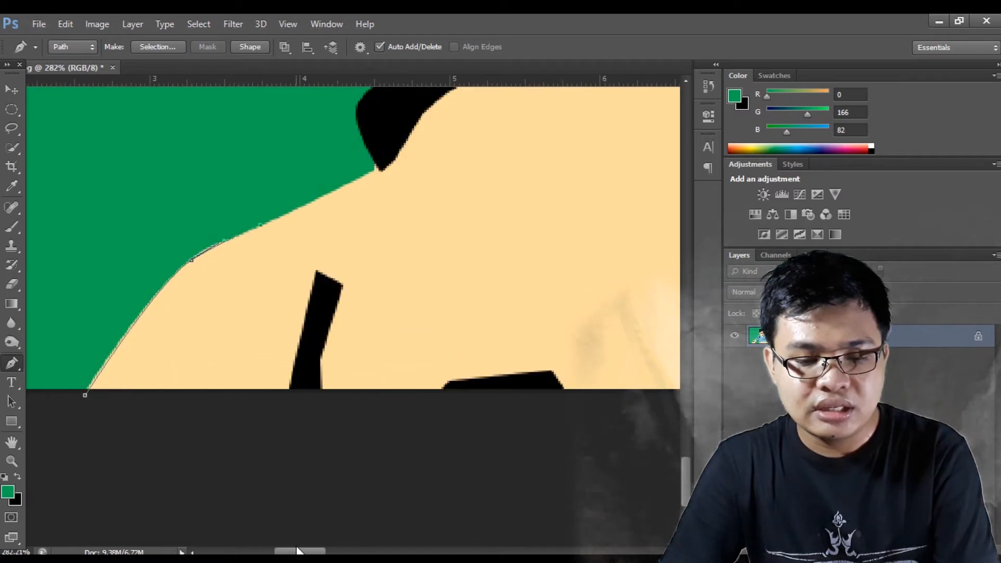
scroll(278, 361, up, 3)
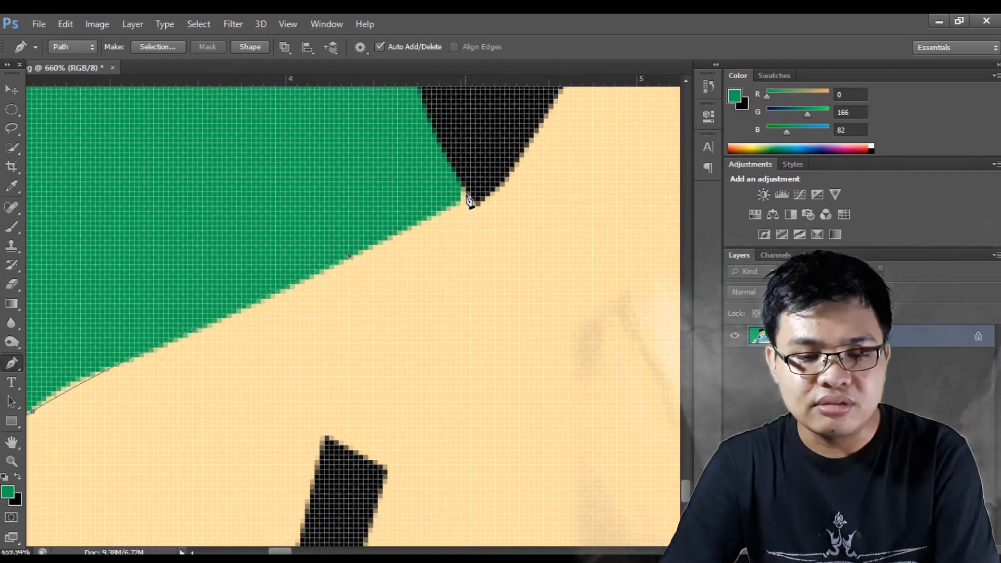
scroll(463, 339, up, 3)
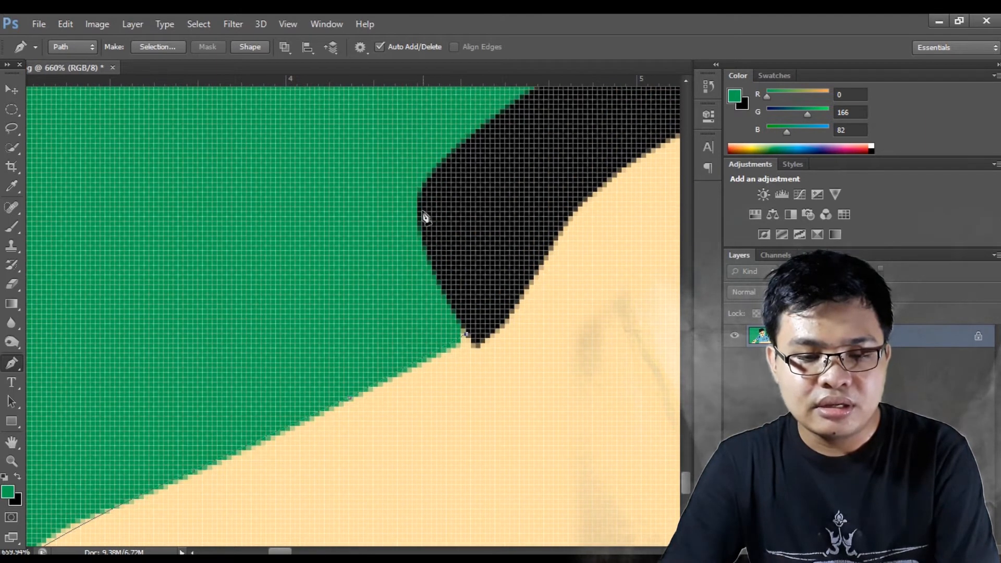
drag(420, 177, 435, 162)
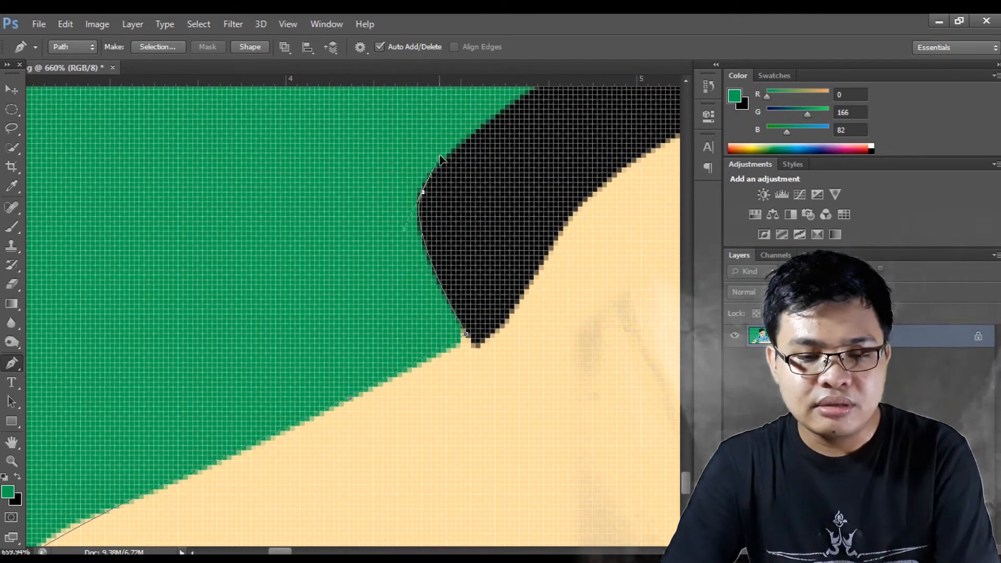
scroll(459, 200, up, 2)
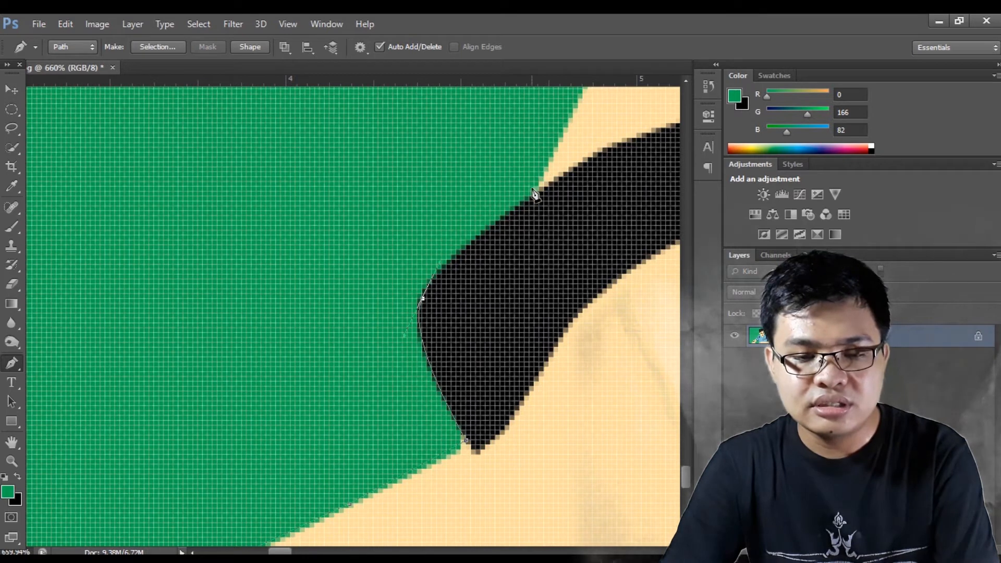
scroll(534, 197, down, 8)
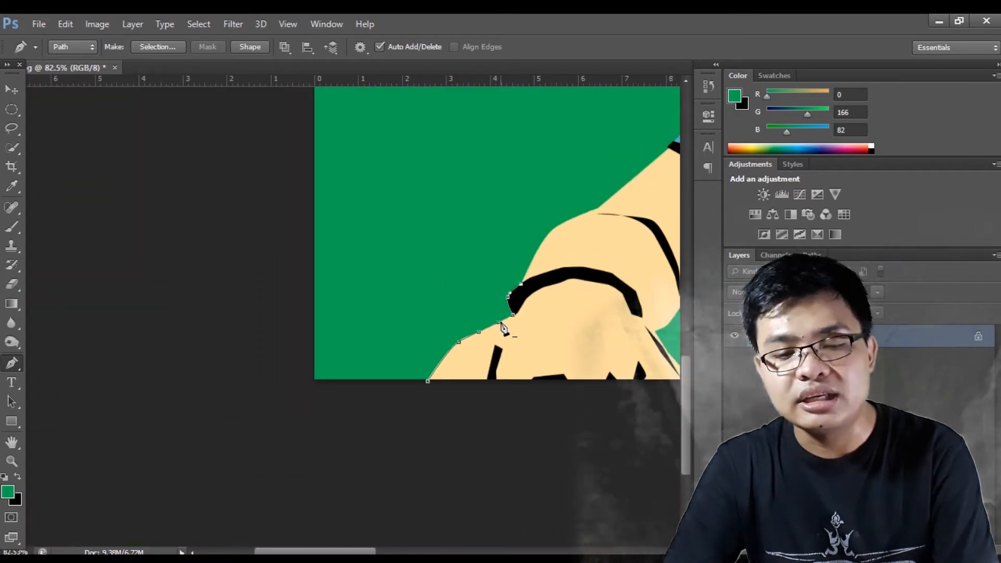
Trace the path over the skin bulge above the black outline and along the forearm to the black cuff line
scroll(167, 453, up, 7)
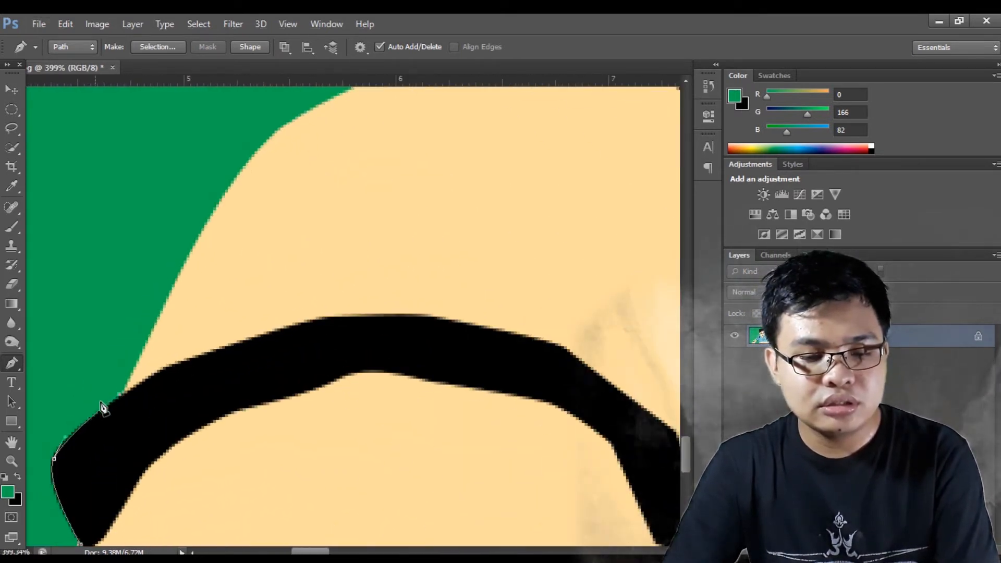
scroll(456, 236, up, 3)
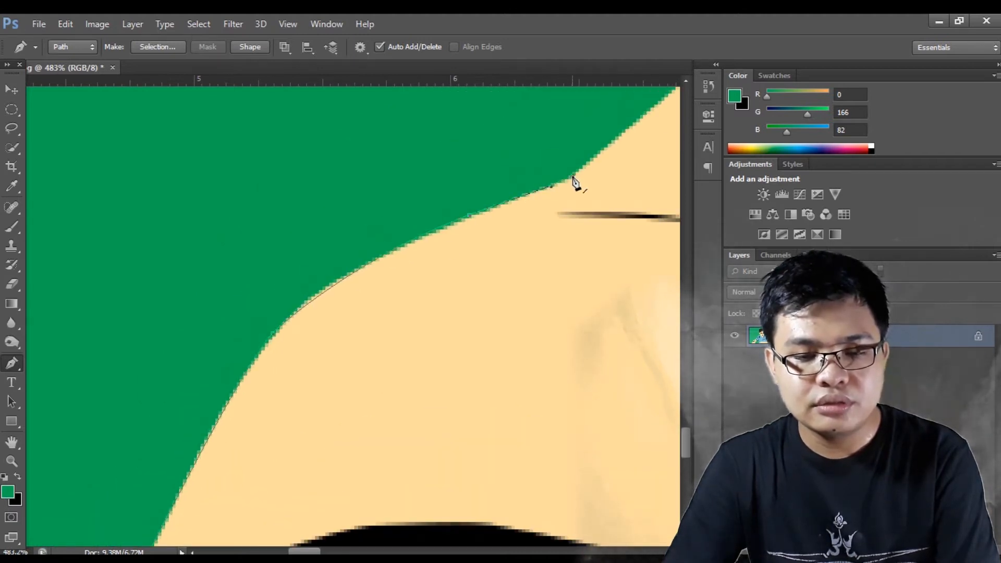
scroll(573, 177, down, 2)
scroll(573, 180, right, 8)
scroll(374, 460, up, 5)
scroll(374, 448, up, 2)
drag(382, 303, 402, 283)
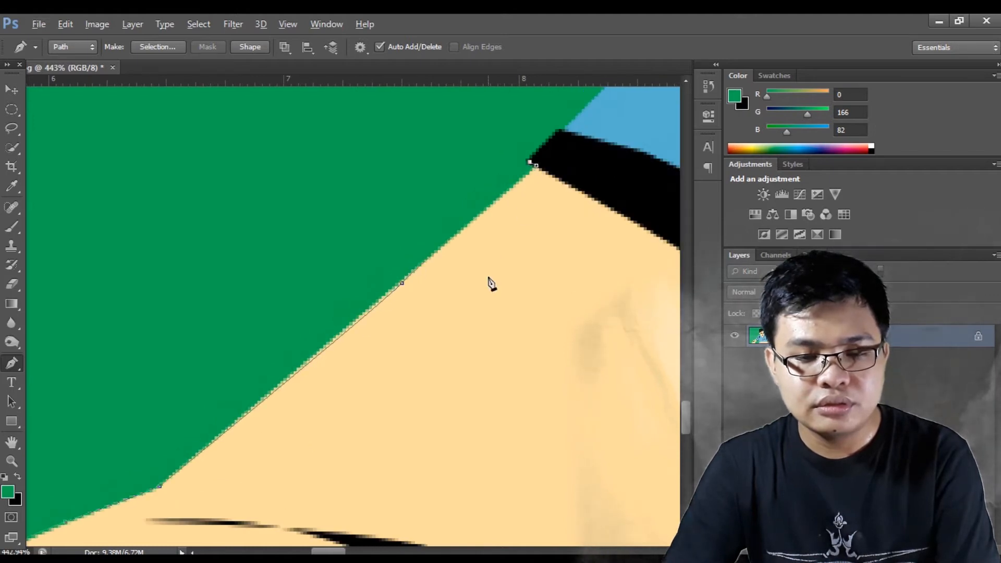
Continue the path past the black cuff line and along the lower part of the blue sleeve through its bend
scroll(488, 294, down, 3)
scroll(406, 386, right, 5)
scroll(326, 474, up, 6)
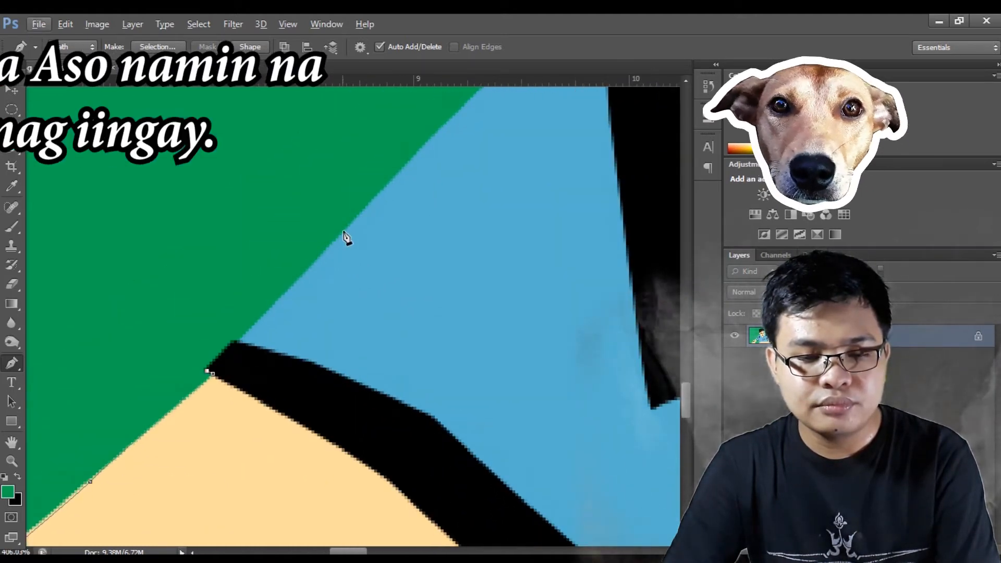
scroll(413, 384, up, 4)
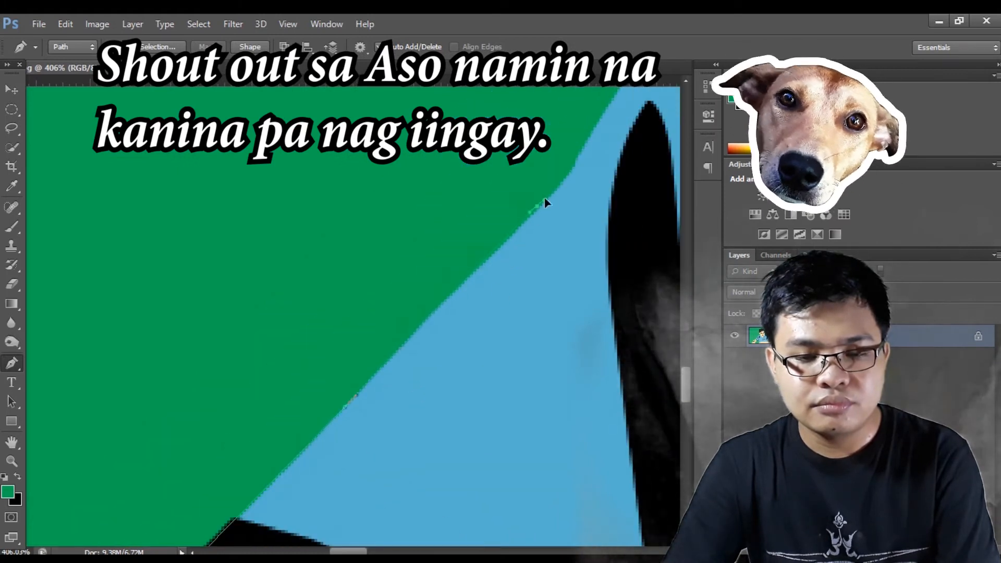
click(570, 170)
scroll(577, 194, down, 4)
scroll(602, 227, up, 5)
drag(629, 183, 633, 173)
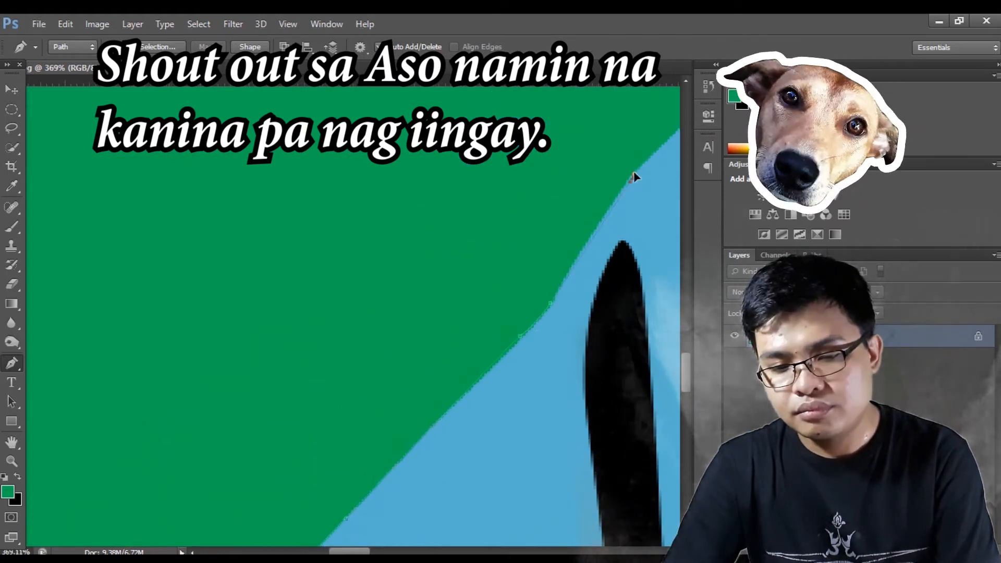
Trace the path up the long diagonal edge of the blue sleeve toward the shoulder
scroll(521, 452, right, 4)
scroll(365, 510, up, 3)
scroll(340, 348, up, 4)
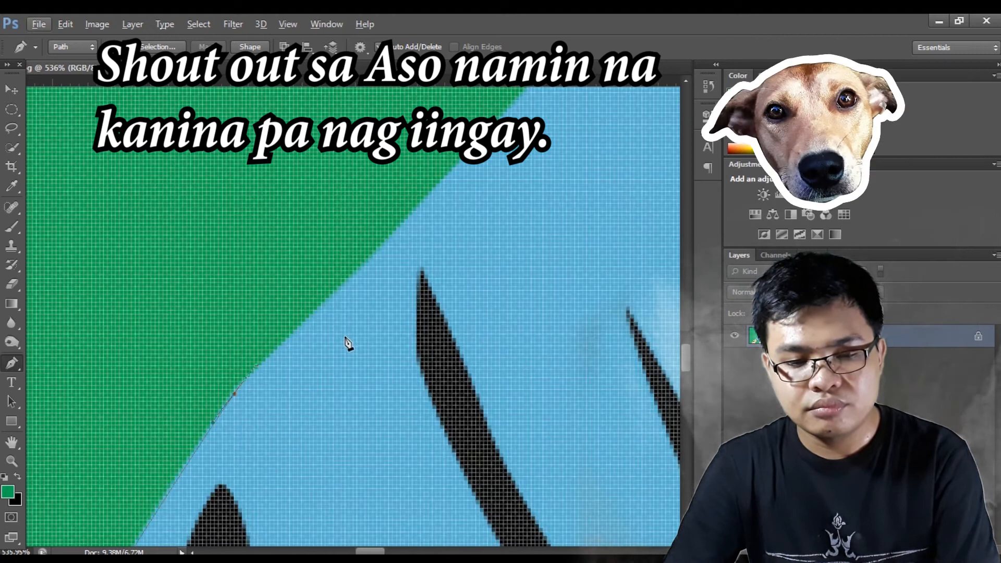
scroll(365, 331, up, 1)
scroll(441, 378, down, 3)
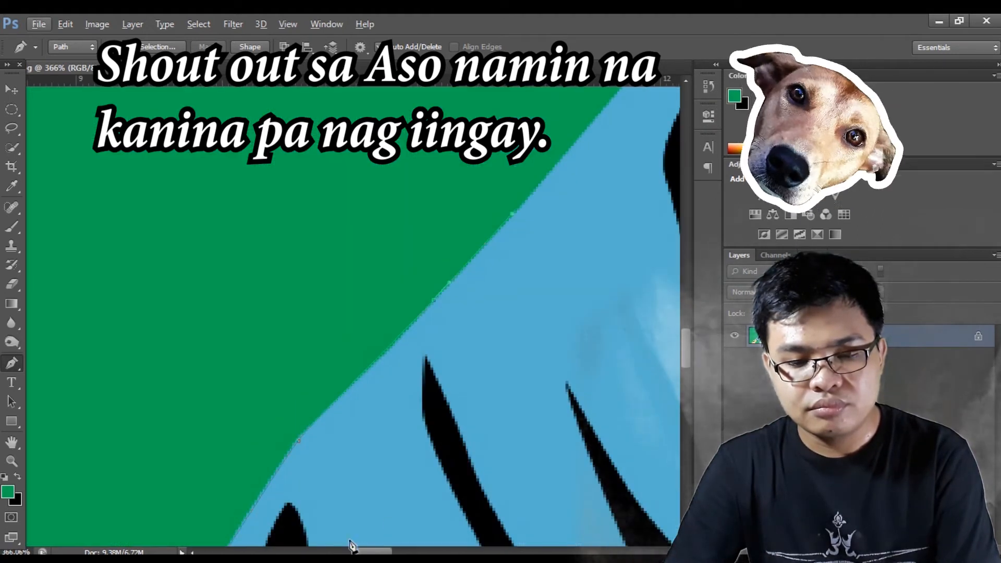
drag(360, 551, 373, 547)
scroll(377, 514, up, 4)
scroll(464, 281, up, 3)
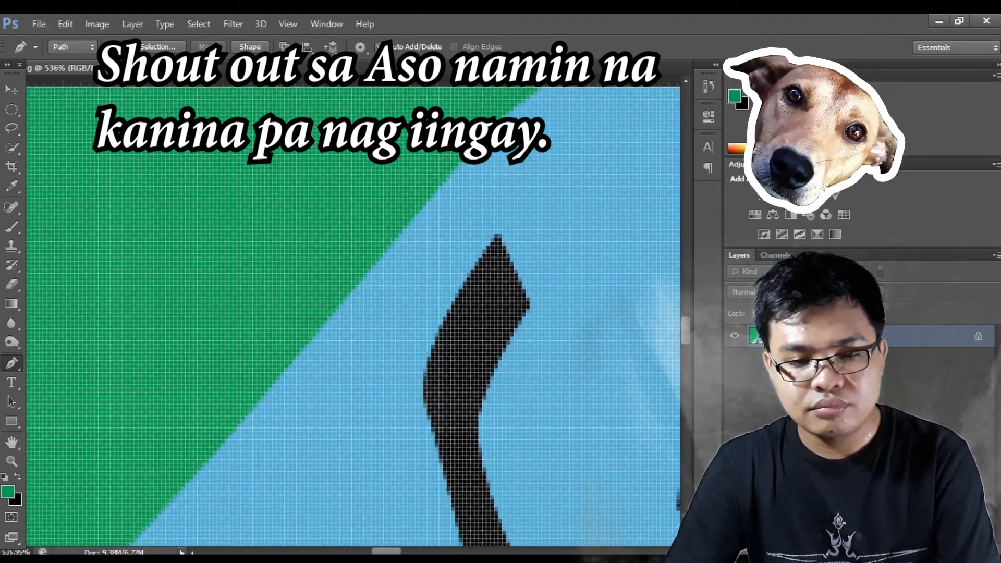
drag(471, 150, 481, 137)
Curve the path over the rounded shoulder and along the top of the blue shirt toward the neck
scroll(474, 297, down, 4)
scroll(591, 201, up, 3)
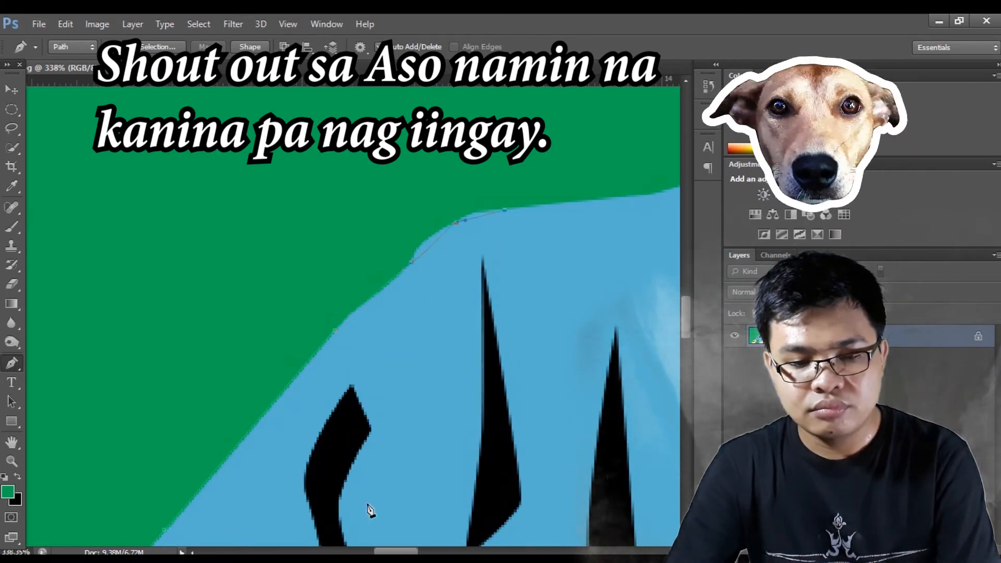
scroll(369, 510, down, 4)
scroll(398, 386, up, 3)
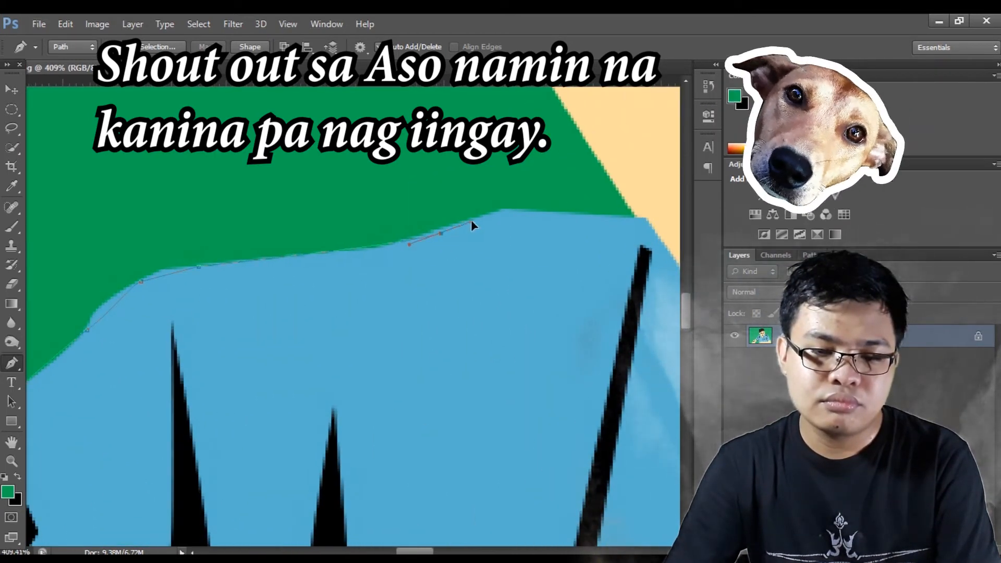
Trace the path from the shirt collar up the neck and along the jawline with curved anchor points
scroll(573, 222, up, 3)
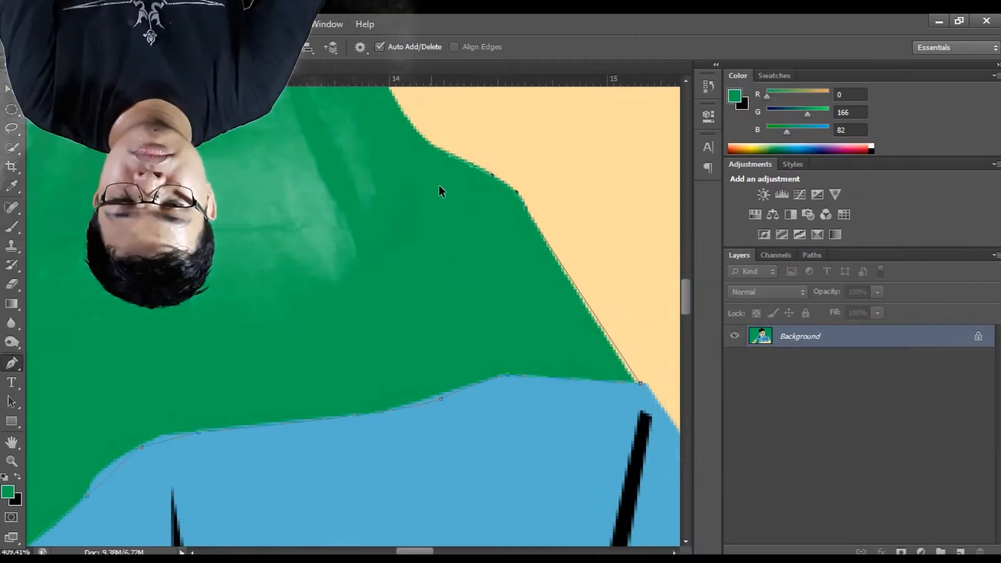
scroll(439, 184, up, 2)
drag(473, 159, 439, 152)
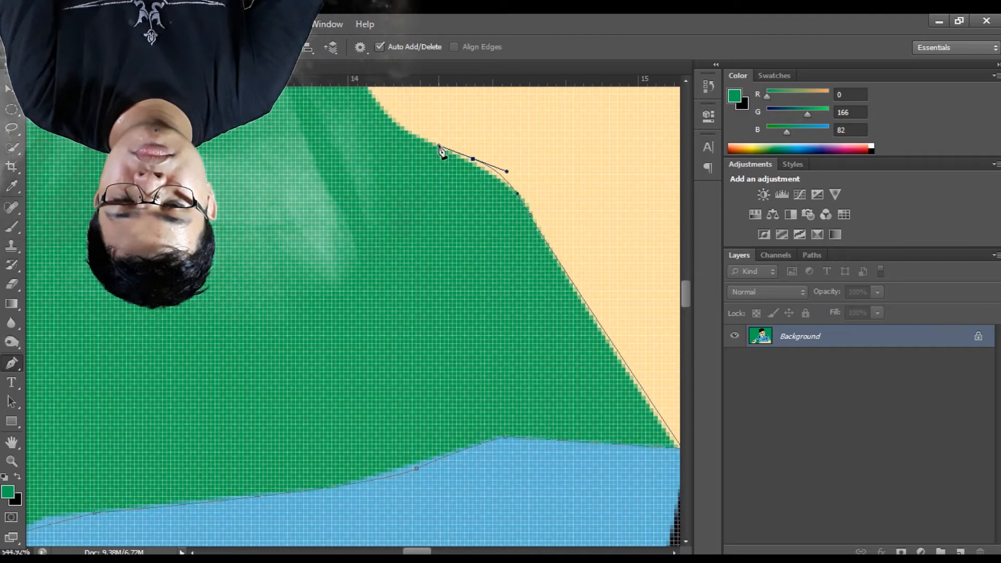
click(396, 125)
scroll(390, 209, up, 4)
drag(304, 222, 296, 201)
click(243, 142)
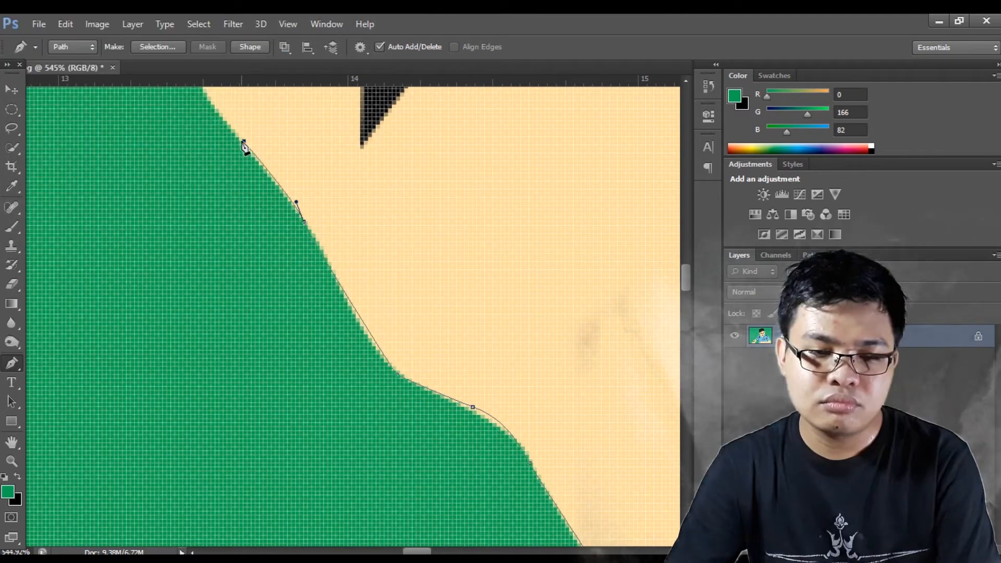
Continue the path up the side of the face and onto the outer edge of the black hair
scroll(188, 375, up, 5)
drag(159, 265, 147, 218)
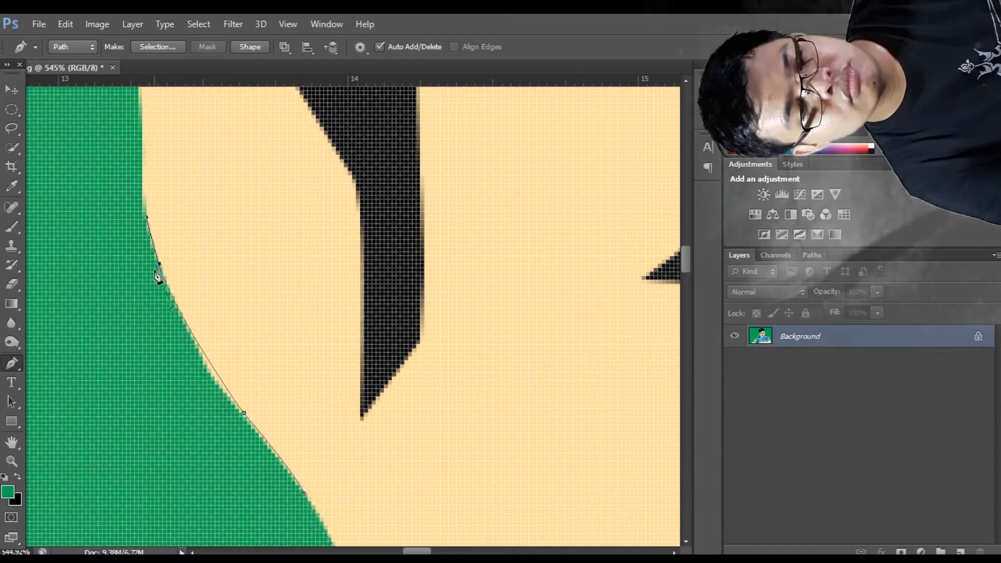
scroll(155, 255, up, 2)
drag(142, 173, 179, 153)
scroll(203, 139, down, 5)
scroll(201, 228, up, 4)
drag(181, 243, 192, 198)
scroll(245, 234, up, 1)
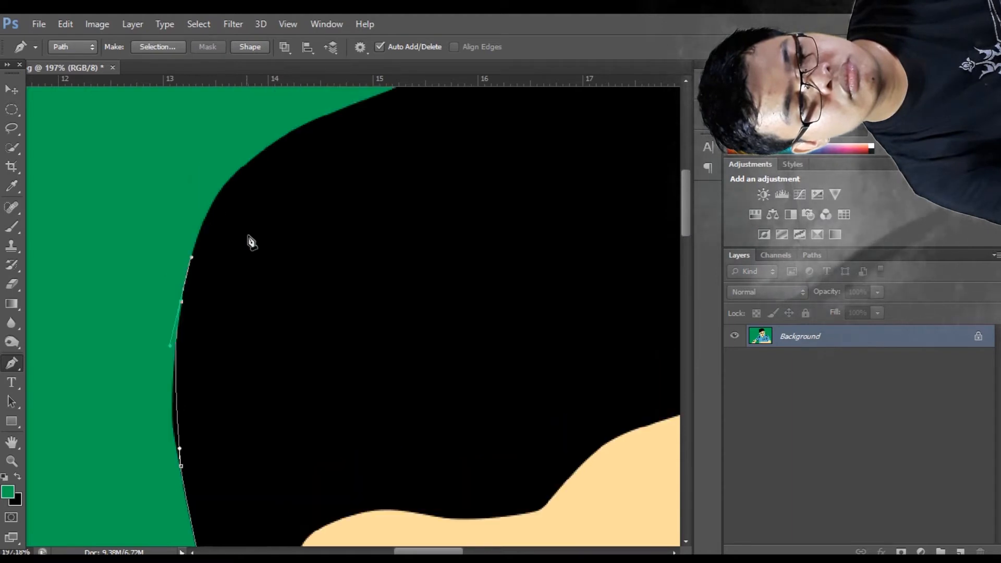
Curve the path over the top of the hair and onto its far side
scroll(252, 242, up, 1)
drag(268, 208, 312, 182)
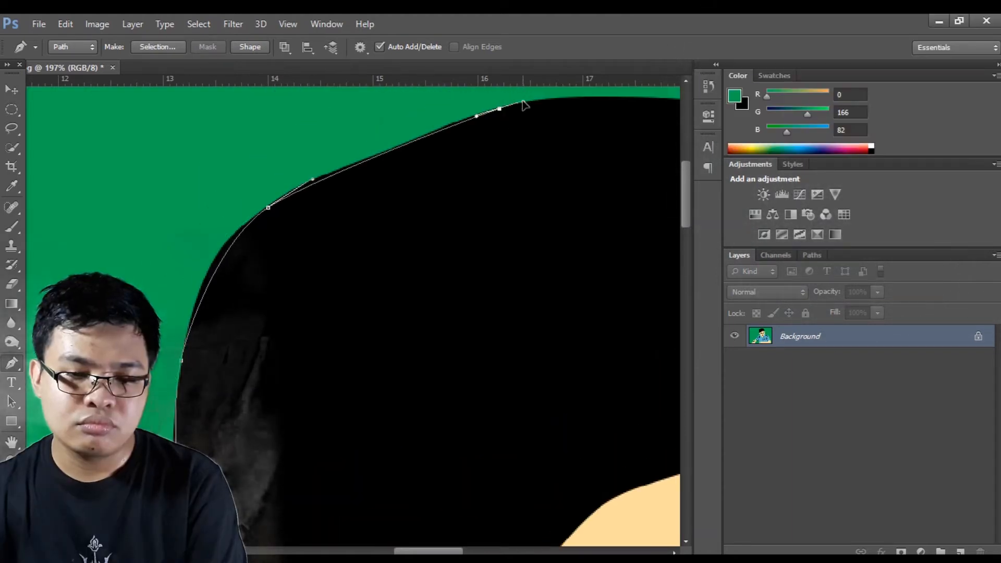
scroll(520, 308, down, 2)
drag(410, 552, 468, 544)
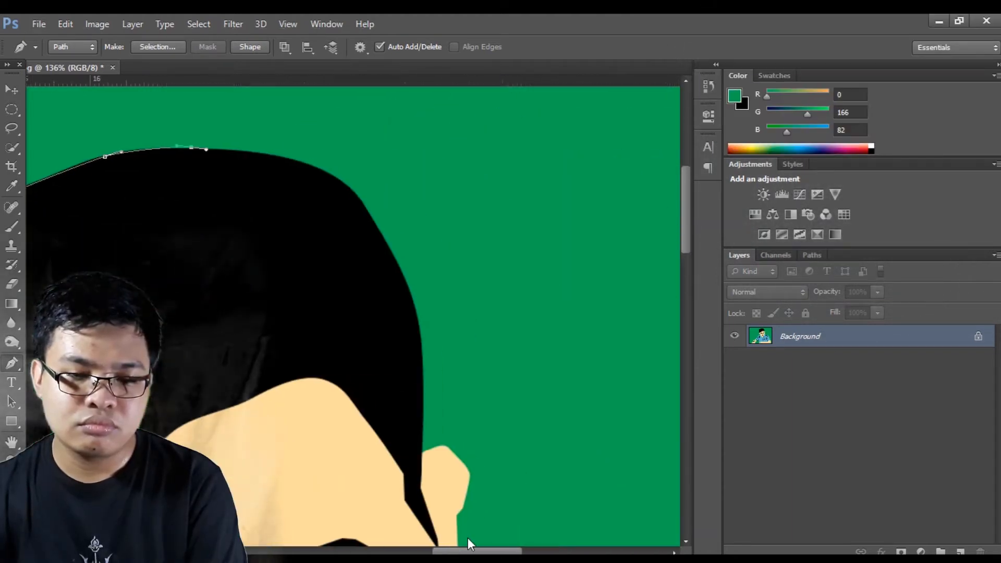
scroll(337, 179, down, 1)
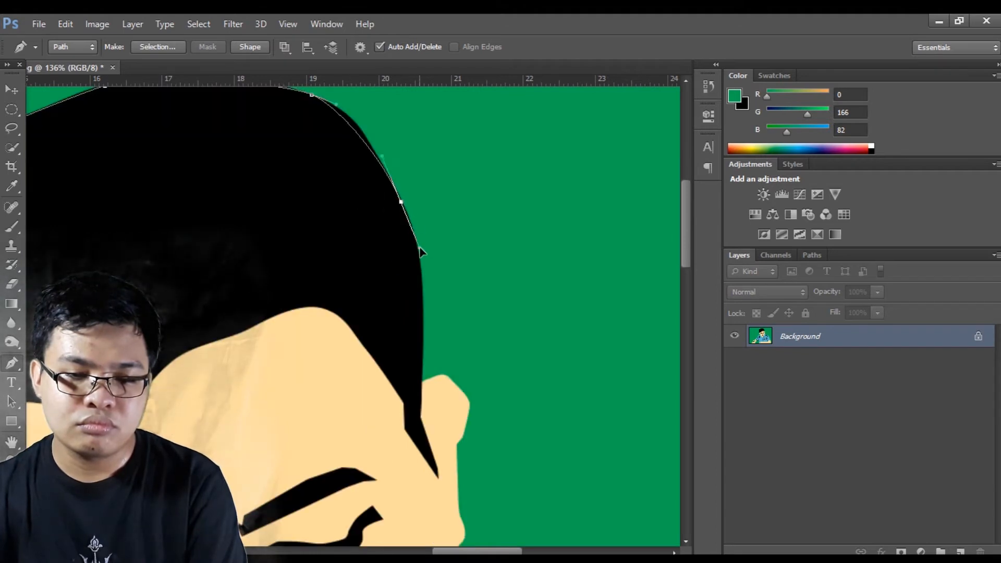
Trace the path down the side of the black hair and around the upper curve of the ear
scroll(425, 269, down, 1)
click(423, 308)
scroll(430, 280, down, 1)
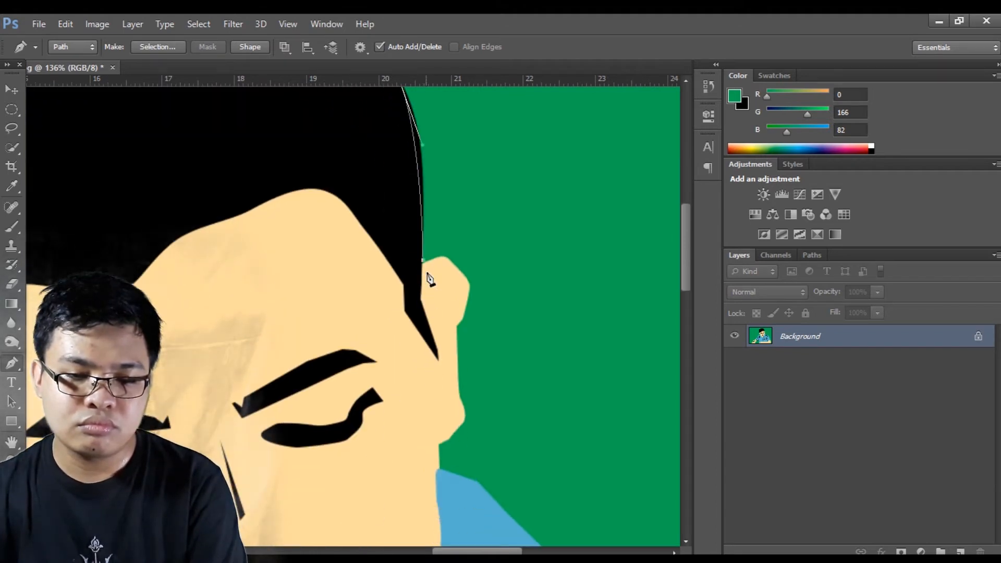
scroll(449, 270, up, 2)
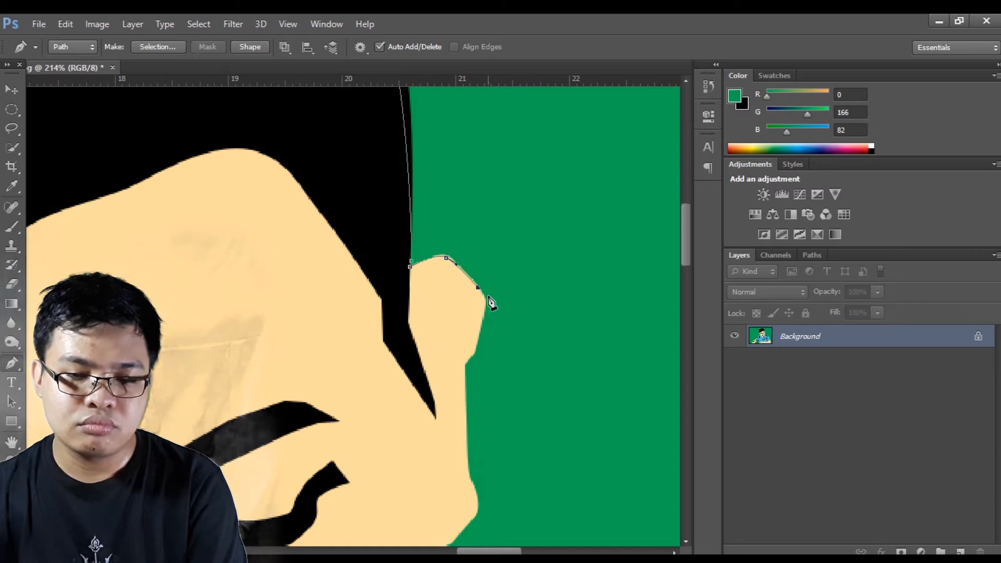
scroll(490, 303, down, 1)
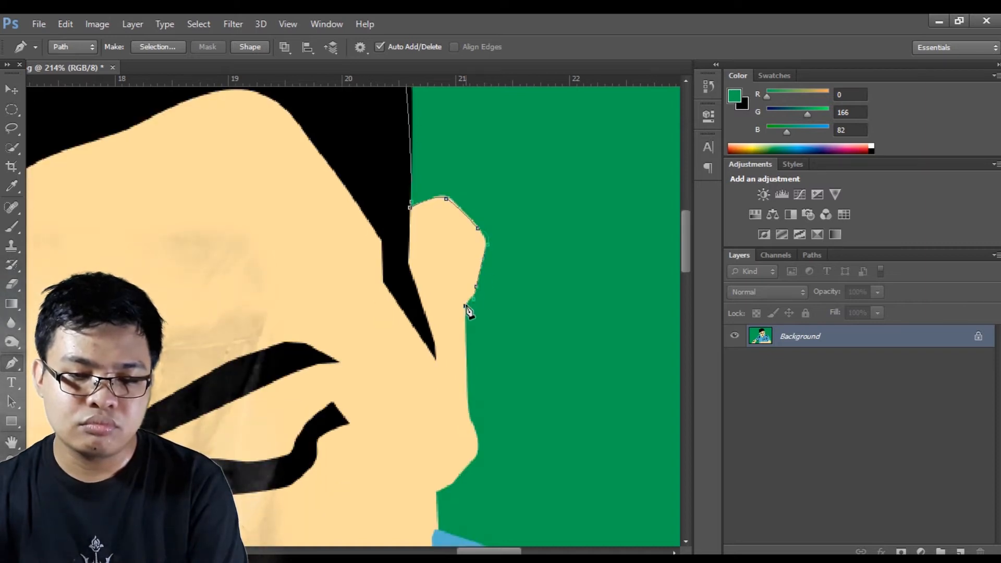
Continue the path down the edge of the face, around the earlobe, and onto the corner of the blue shirt collar
scroll(469, 313, down, 1)
click(466, 319)
scroll(471, 308, down, 1)
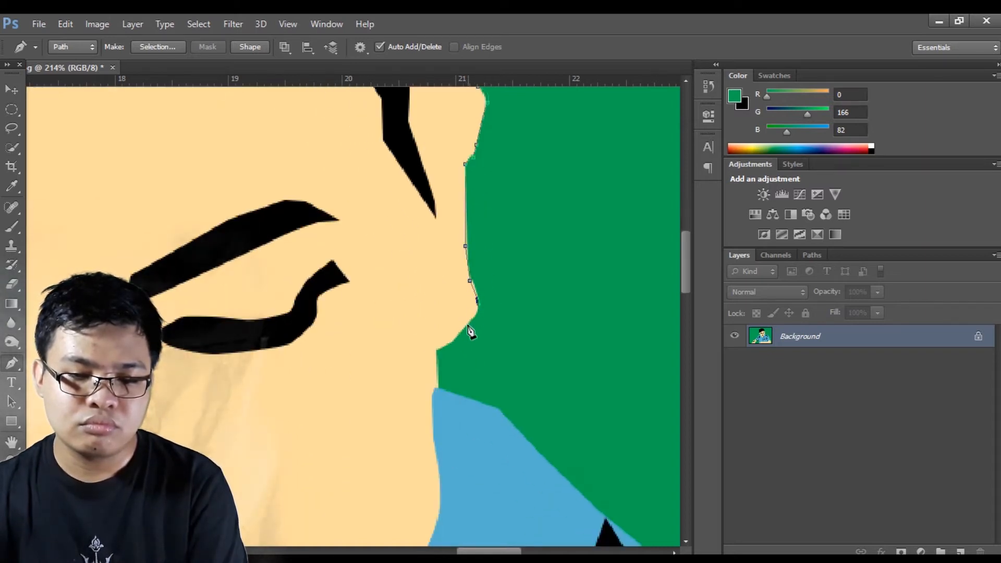
scroll(490, 349, down, 1)
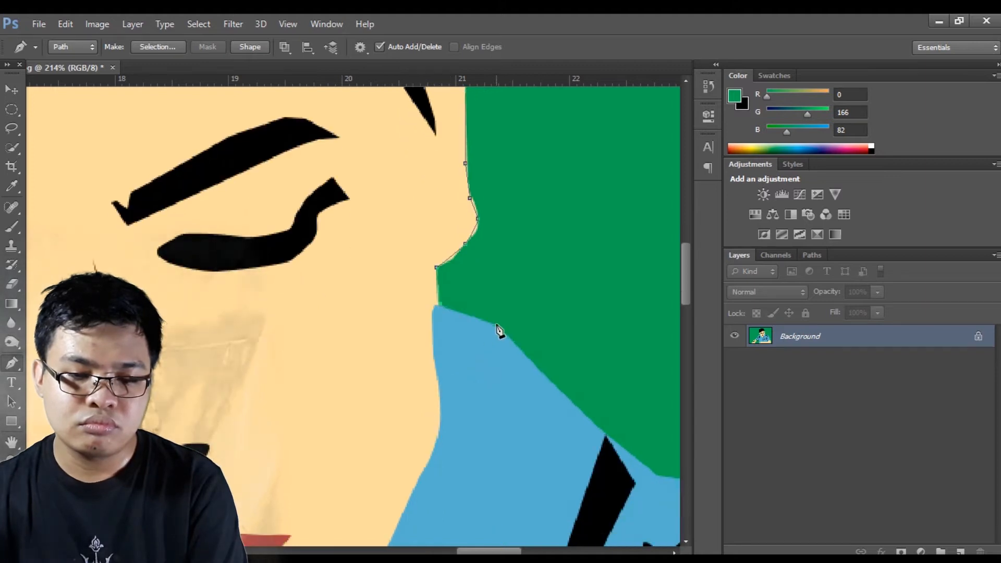
click(497, 326)
Trace the path down the sloping collar and along the top of the blue shoulder
scroll(499, 330, down, 3)
scroll(470, 287, up, 3)
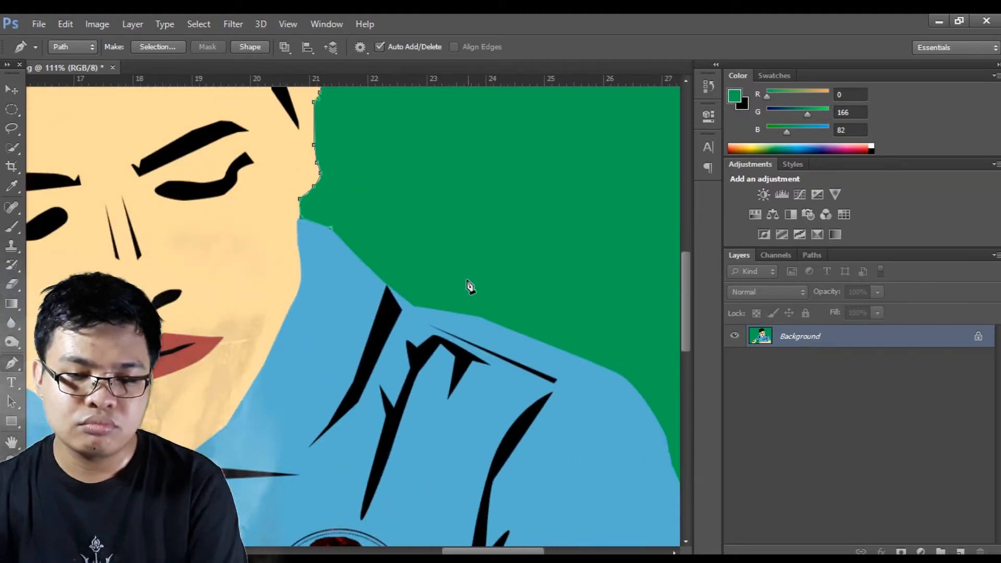
scroll(324, 273, up, 2)
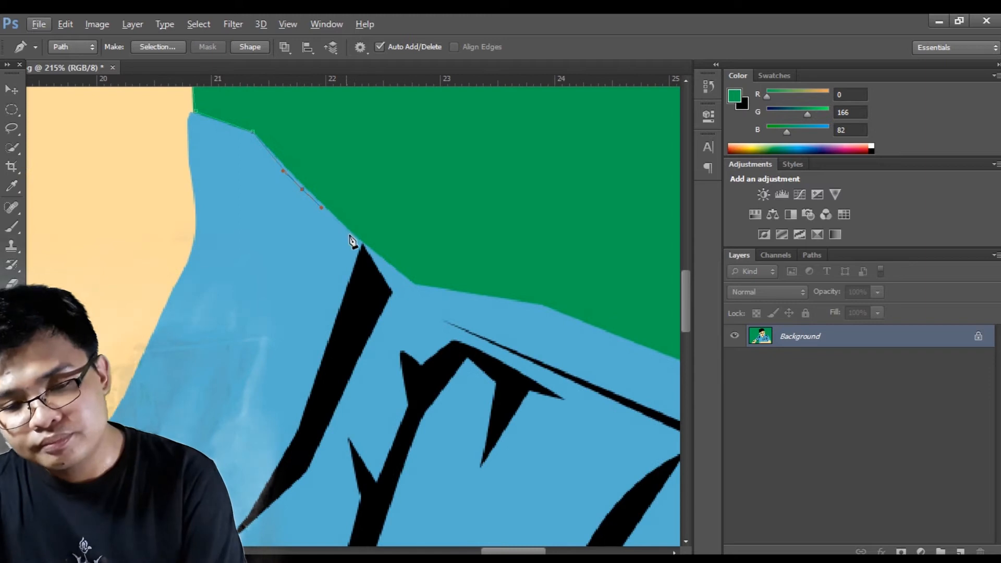
scroll(516, 399, down, 2)
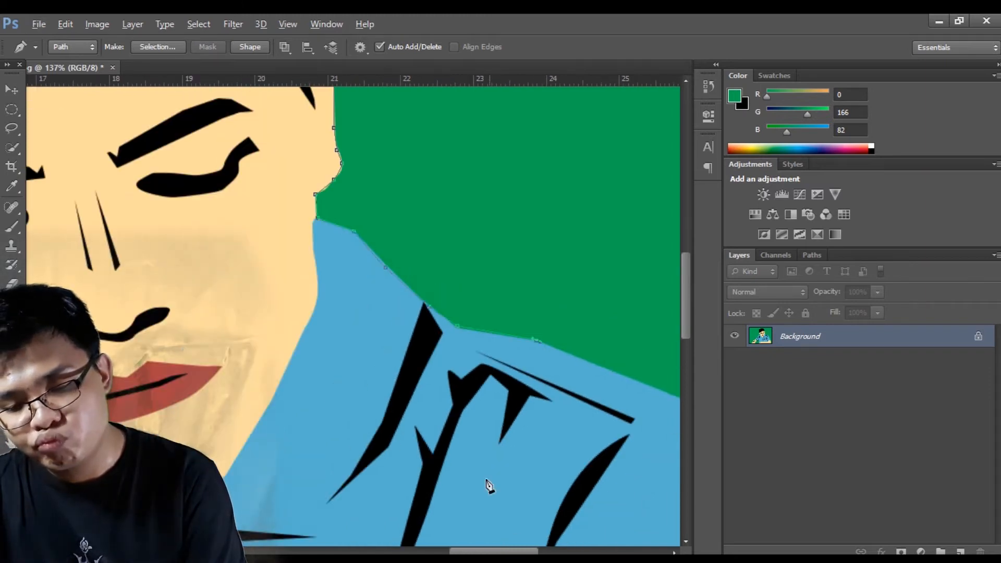
drag(676, 478, 477, 370)
scroll(477, 367, up, 3)
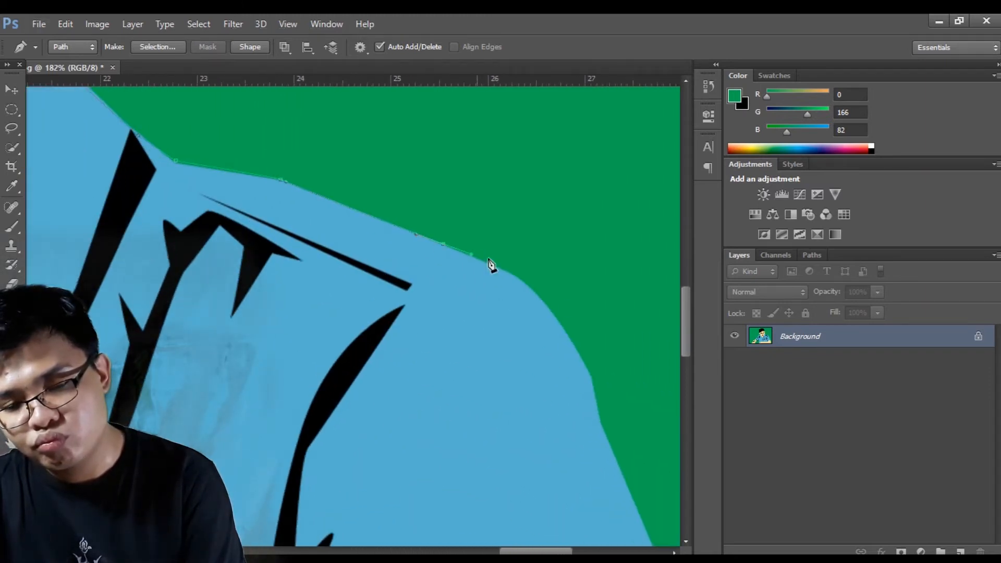
Curve the path around the outer shoulder and down the outside of the sleeve to its lower corner
scroll(581, 355, down, 5)
drag(599, 293, 605, 309)
scroll(607, 313, down, 3)
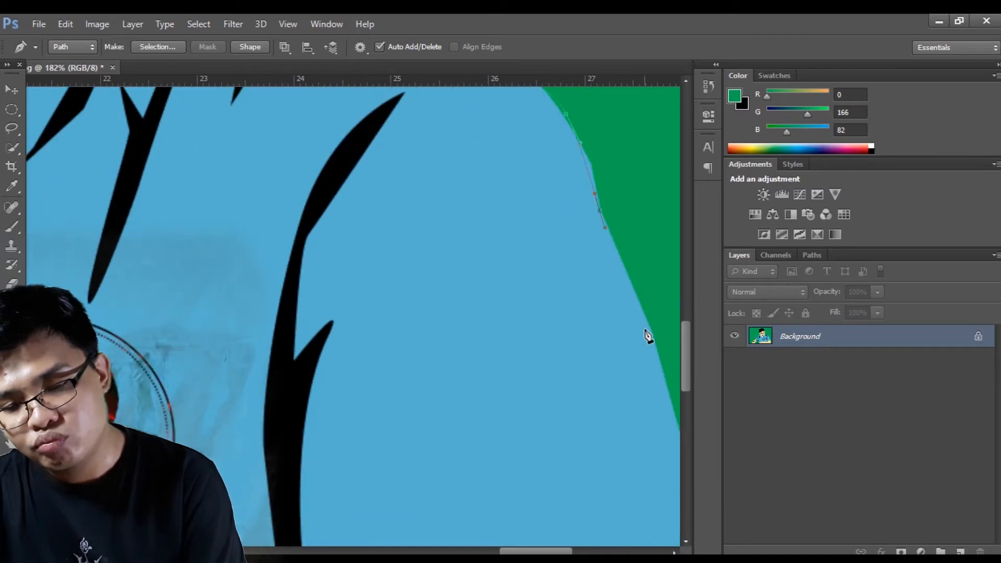
scroll(651, 350, down, 5)
scroll(558, 493, down, 2)
scroll(560, 484, right, 3)
scroll(579, 391, down, 2)
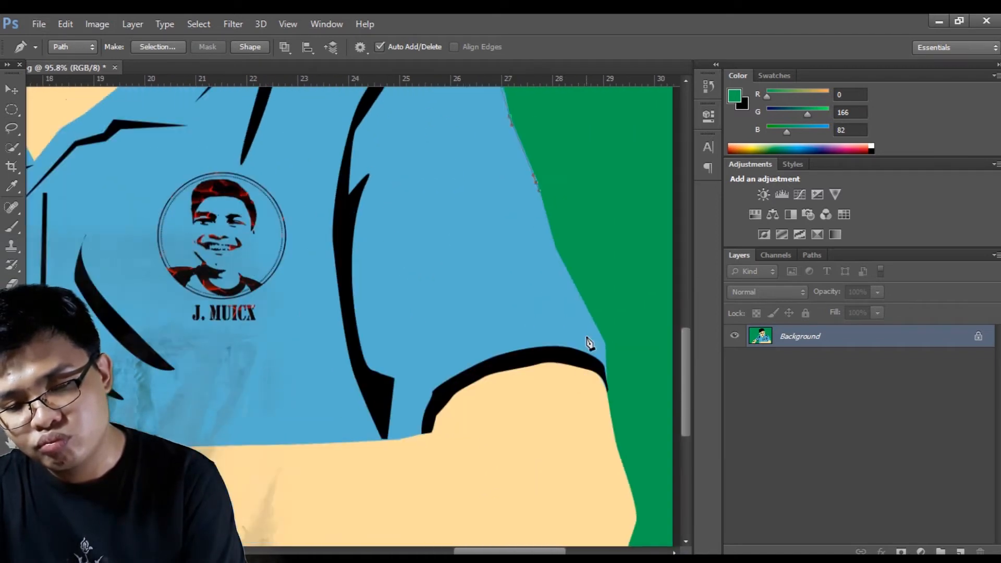
scroll(586, 340, up, 3)
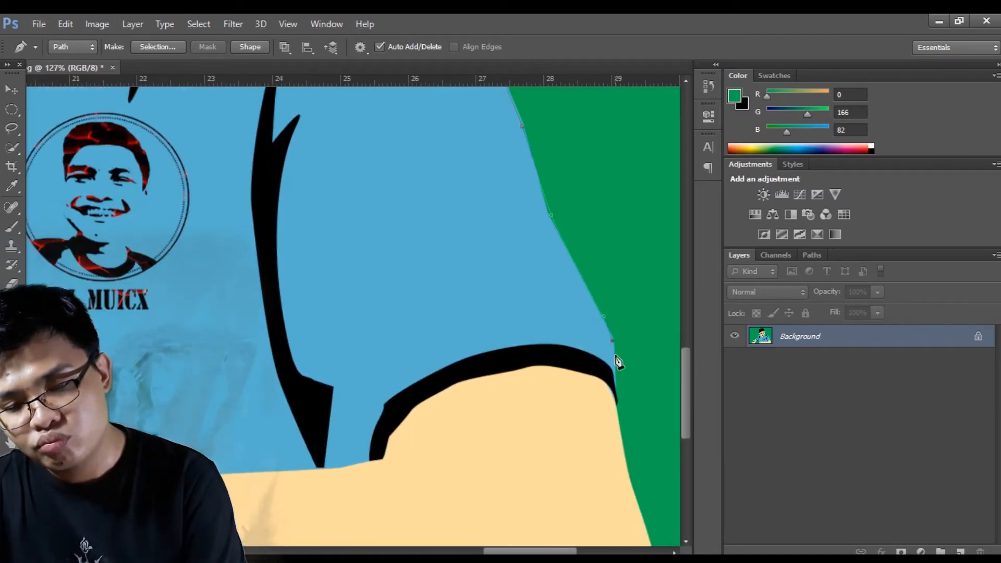
Trace the path past the sleeve's black hem, around the elbow, and back beneath the lower edge of the canvas
scroll(626, 391, down, 3)
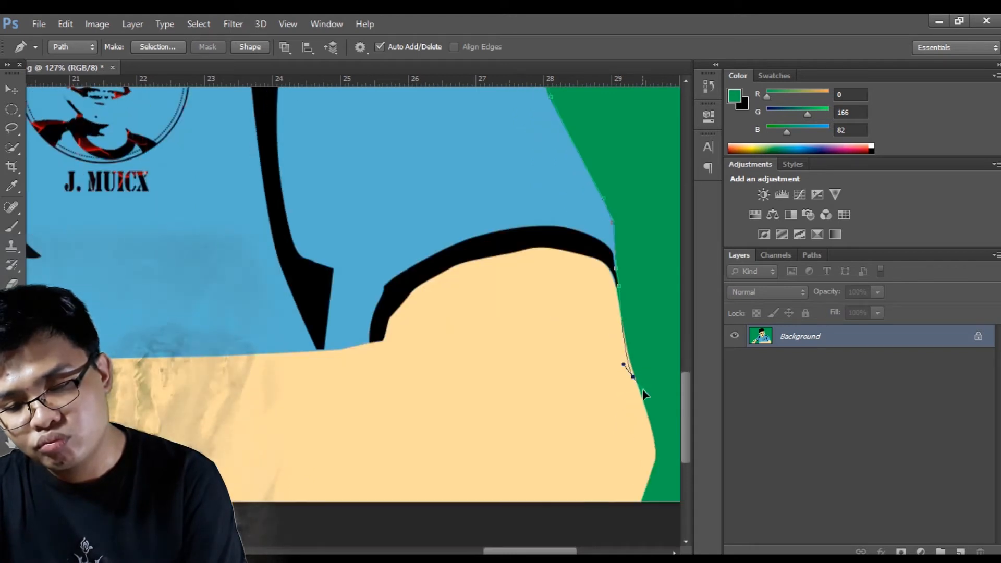
click(654, 456)
click(633, 514)
scroll(596, 505, down, 5)
click(335, 518)
scroll(209, 495, up, 8)
Bring the path back up around the end of the folded arm and onto the straight side of the shirt
click(234, 337)
click(278, 300)
scroll(241, 123, up, 7)
click(242, 257)
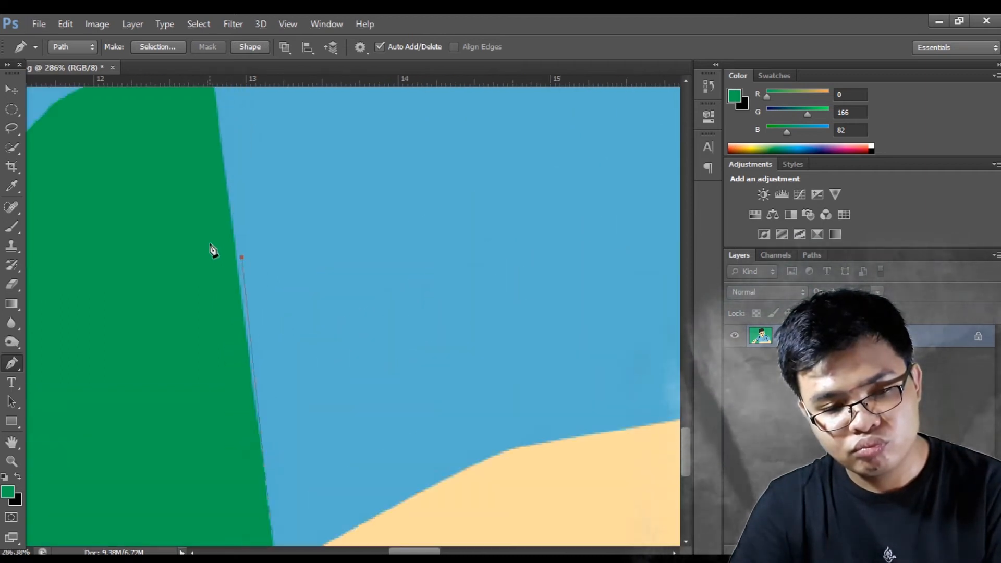
Trace the path up to the armpit, along the underside of the sleeve, and around the tip of its black hem
scroll(211, 251, up, 5)
scroll(73, 229, down, 6)
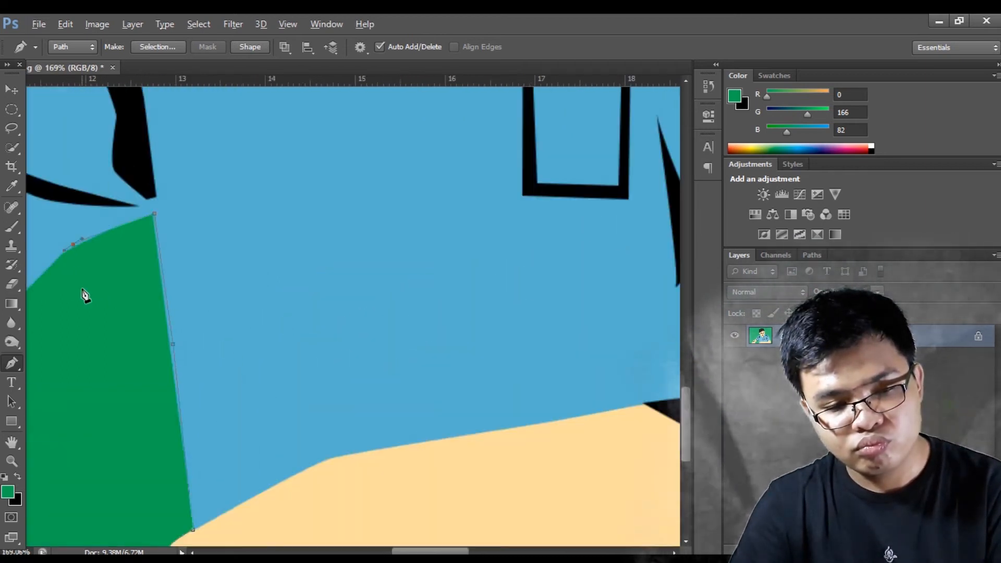
scroll(245, 402, up, 4)
scroll(381, 268, up, 3)
click(465, 195)
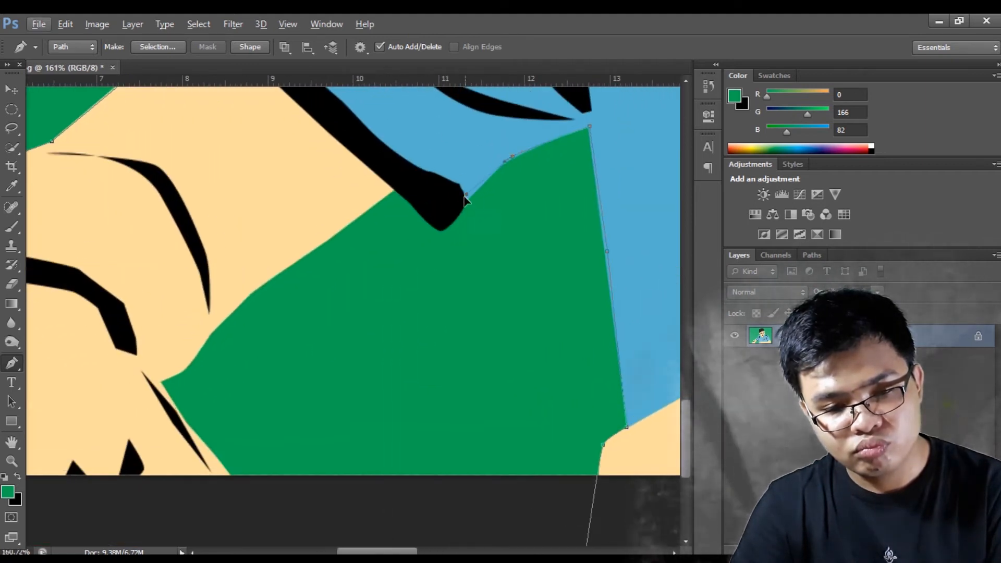
click(394, 188)
Continue the path along the underside of the forearm, around the wrist, and down the hand past the canvas edge
click(292, 263)
click(204, 341)
click(167, 374)
click(161, 387)
scroll(172, 391, down, 2)
click(214, 396)
click(235, 429)
Examine the traced path around the whole figure, from the head to the open end at the hand
alt+scroll(240, 433, down, 12)
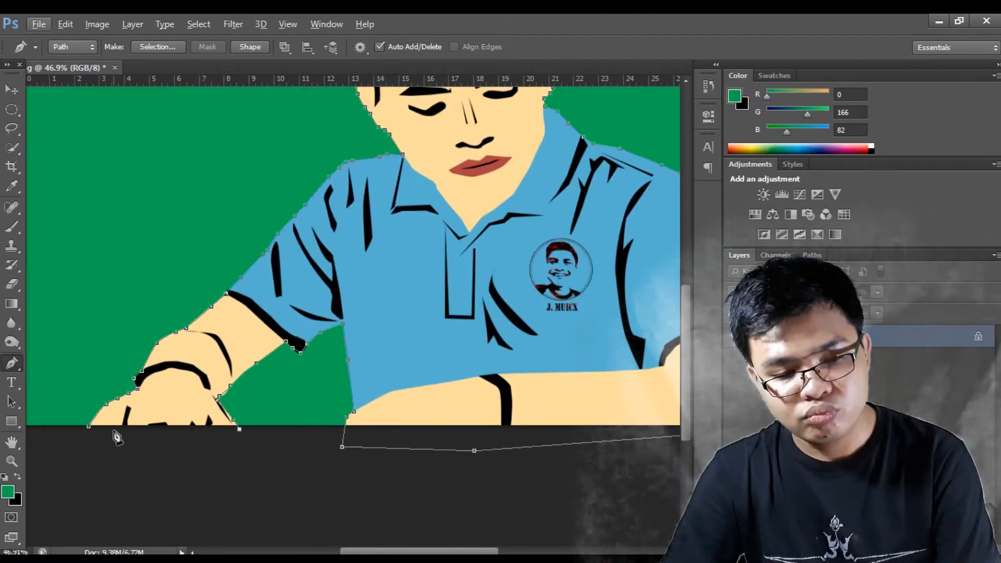
alt+scroll(117, 437, down, 3)
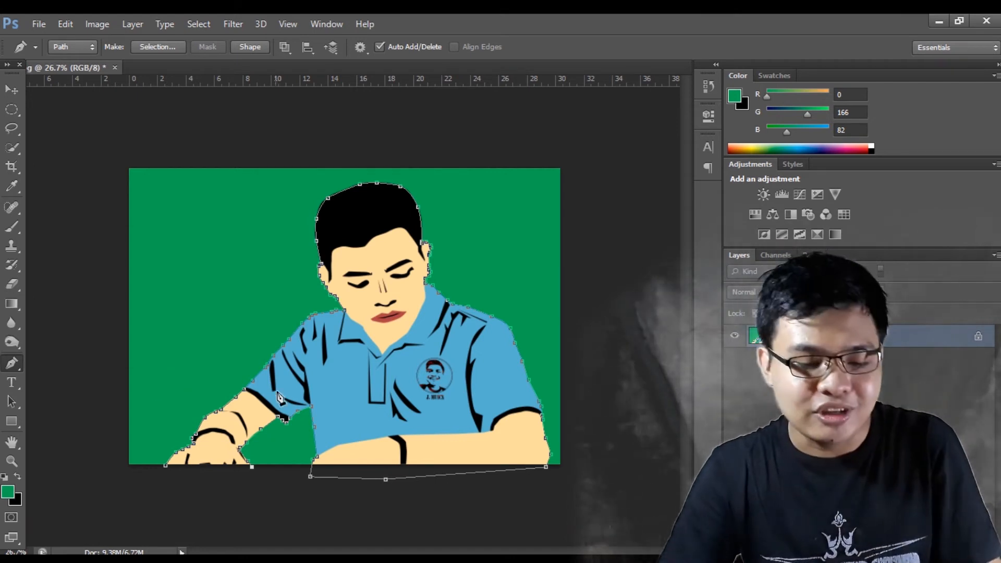
alt+scroll(344, 423, up, 4)
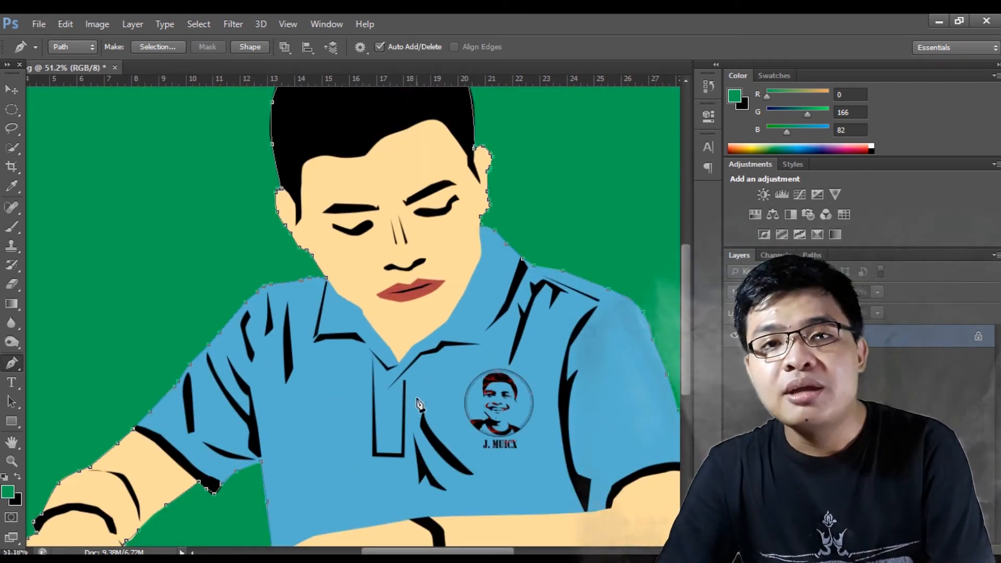
alt+scroll(418, 403, up, 2)
scroll(420, 402, down, 3)
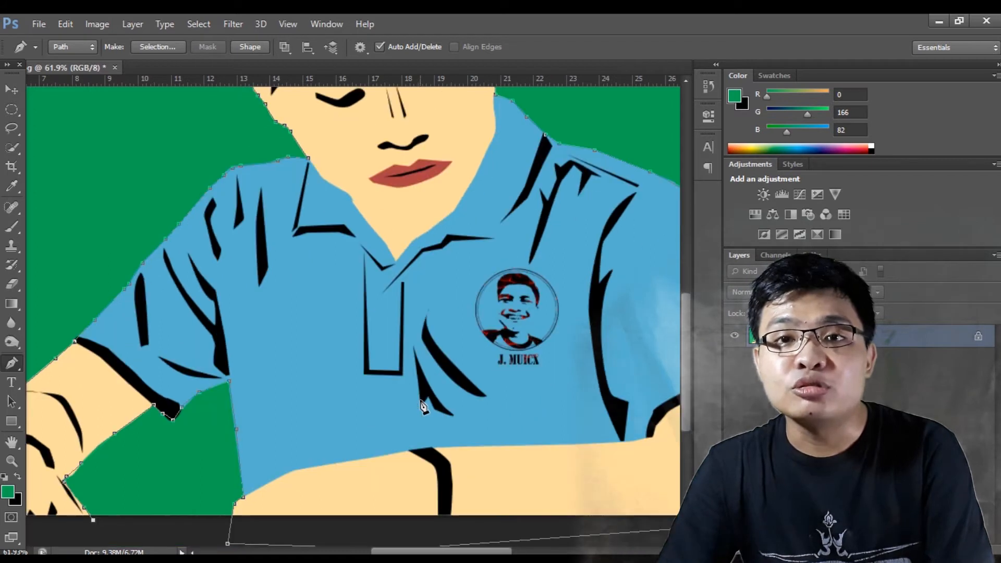
alt+scroll(121, 441, up, 4)
scroll(148, 439, down, 2)
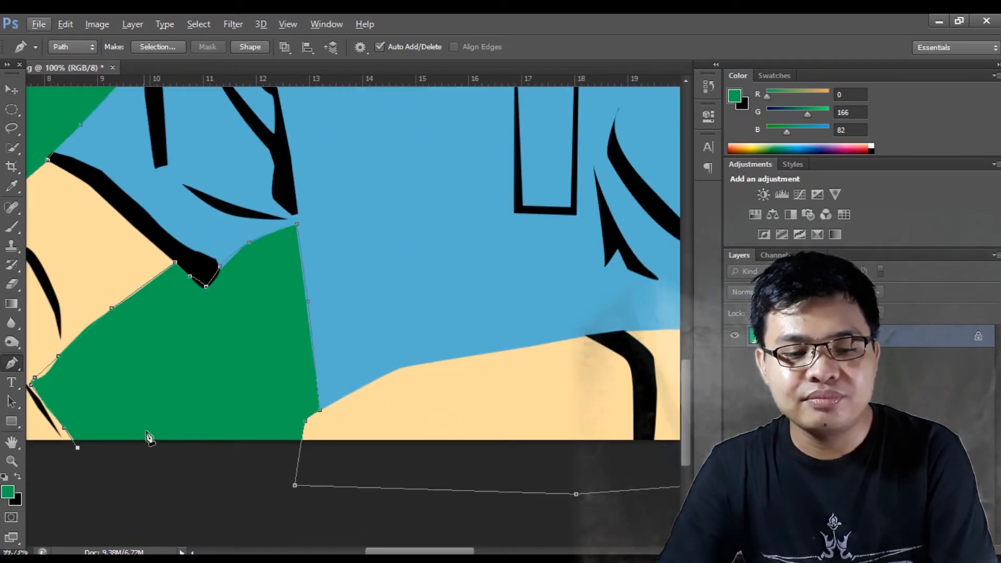
alt+scroll(172, 438, down, 8)
alt+scroll(141, 473, up, 4)
alt+scroll(139, 474, down, 4)
Close the path below the hand by joining its last segment to the starting anchor point
alt+scroll(76, 424, up, 13)
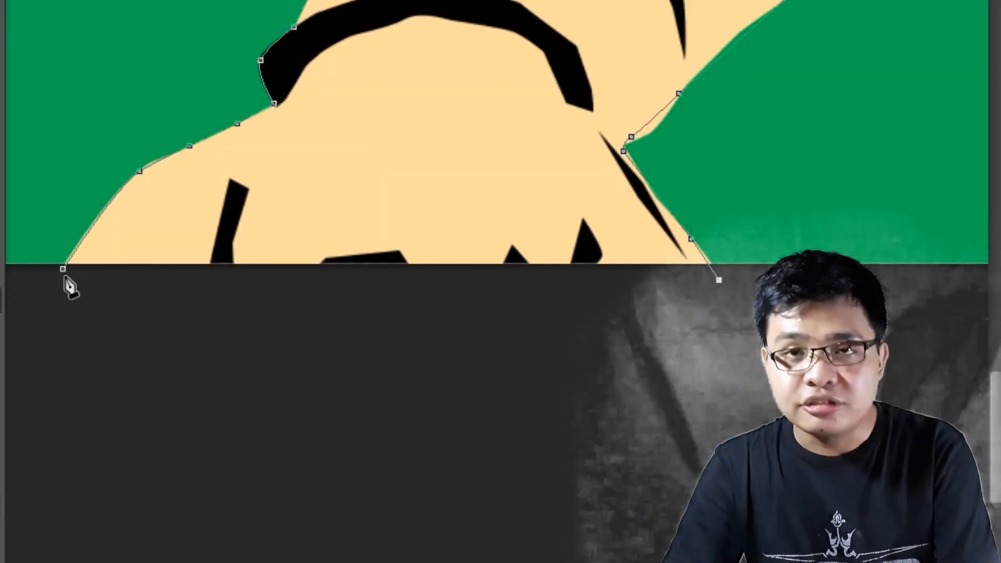
alt+scroll(49, 296, up, 2)
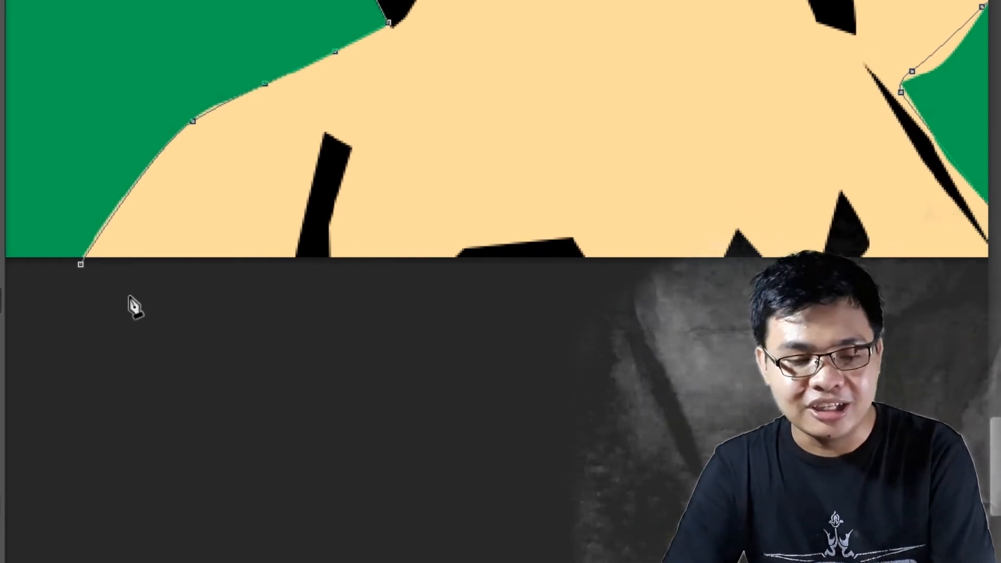
scroll(137, 306, down, 3)
scroll(120, 307, up, 2)
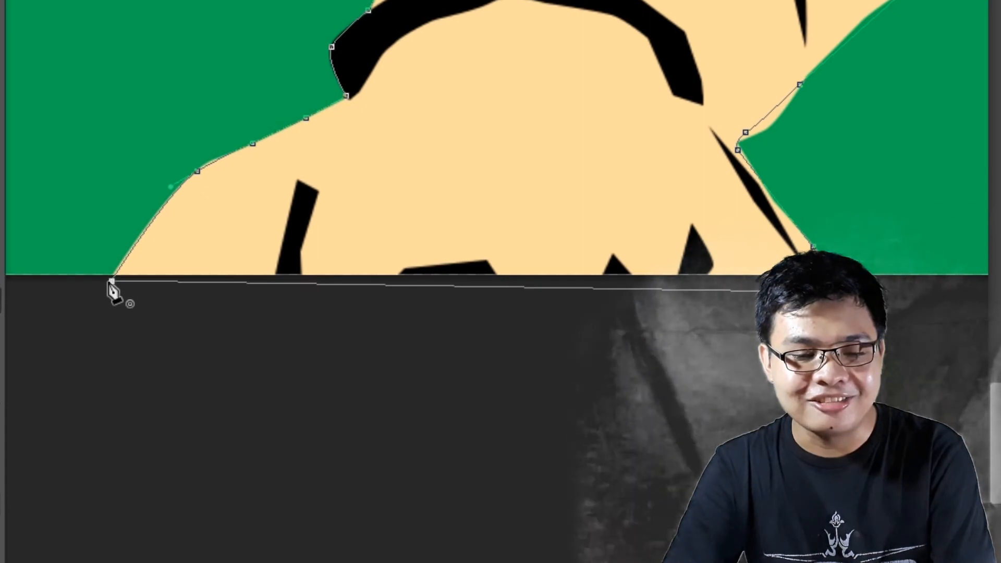
click(111, 282)
Convert the closed outline path into a selection and open Refine Edge for it
scroll(326, 344, down, 8)
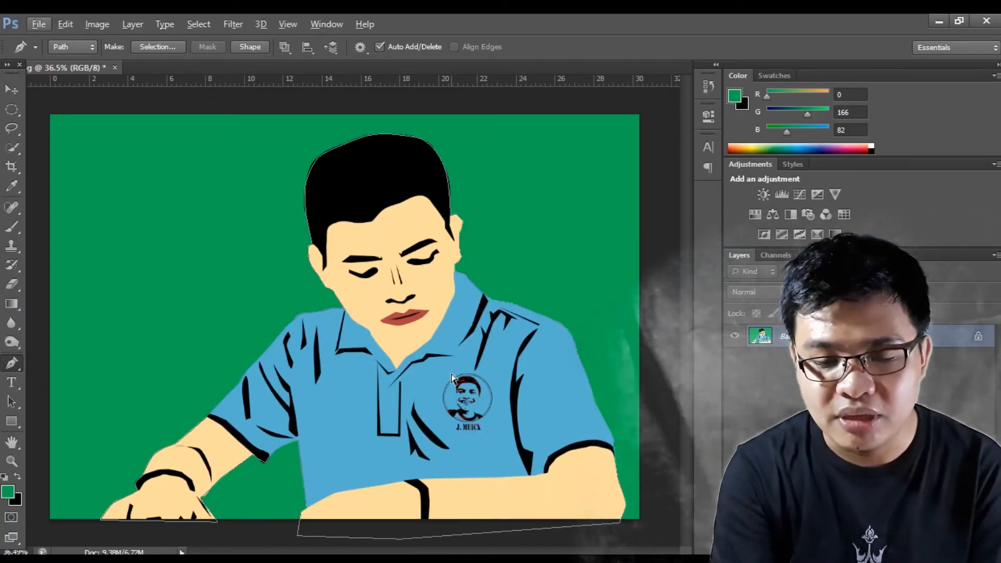
key(ctrl+Return)
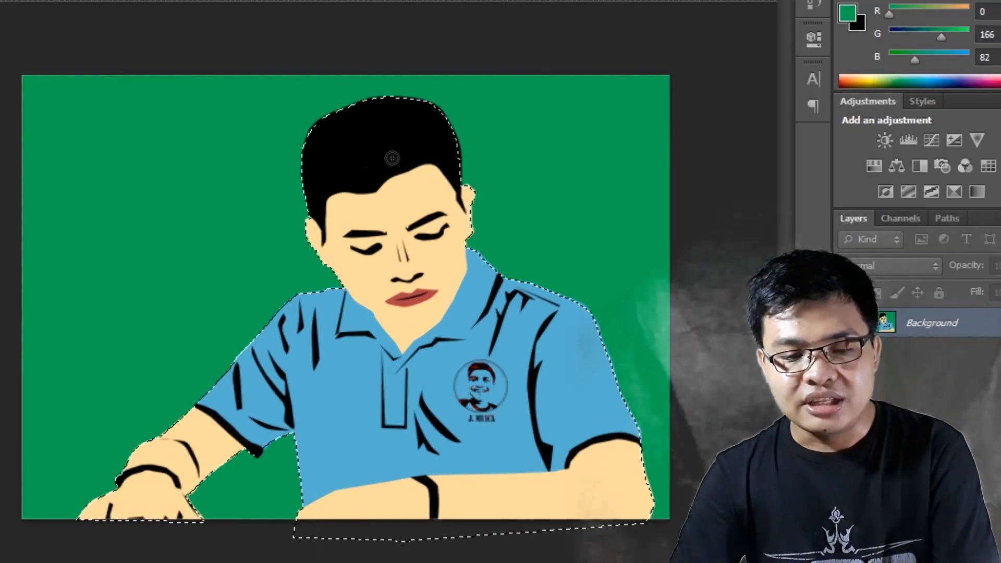
right_click(369, 197)
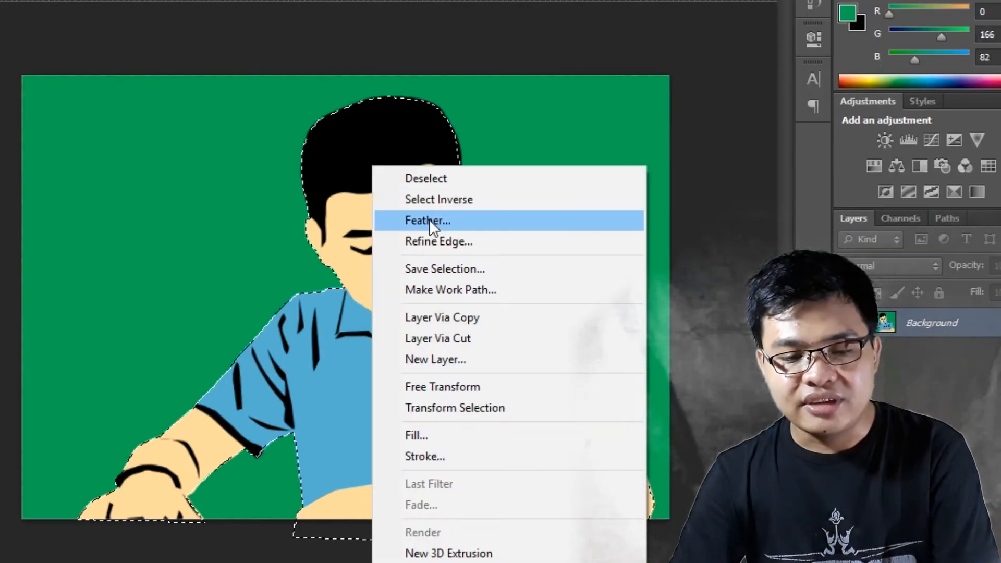
click(434, 238)
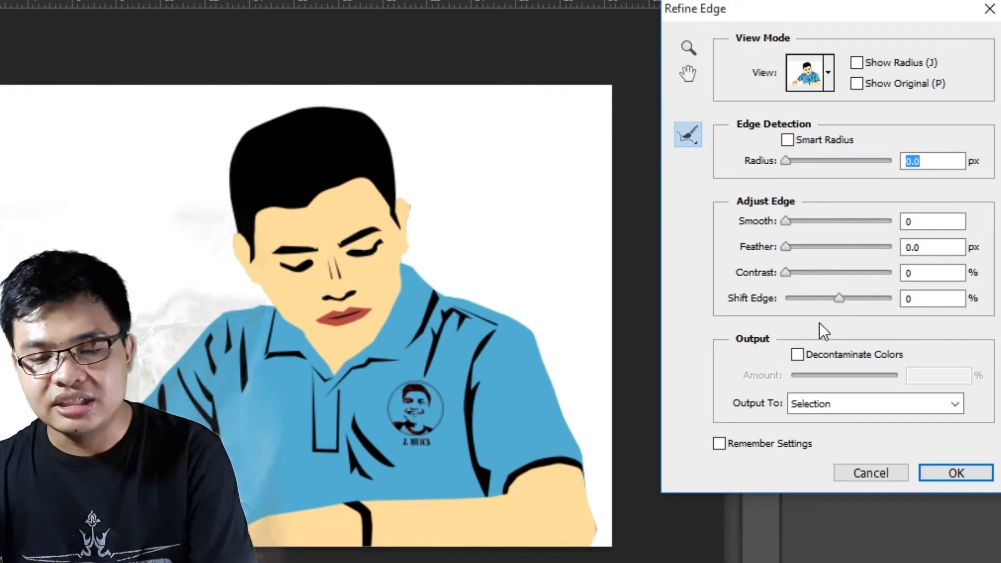
Refine the selection edge with Smooth set to 10 and output the cutout to a New Layer
scroll(377, 107, up, 1)
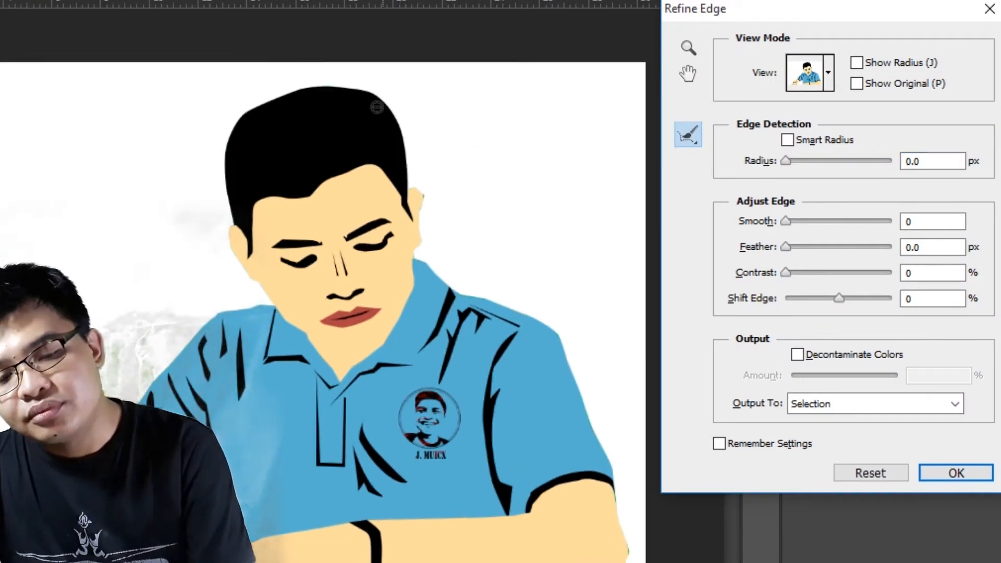
scroll(377, 107, up, 6)
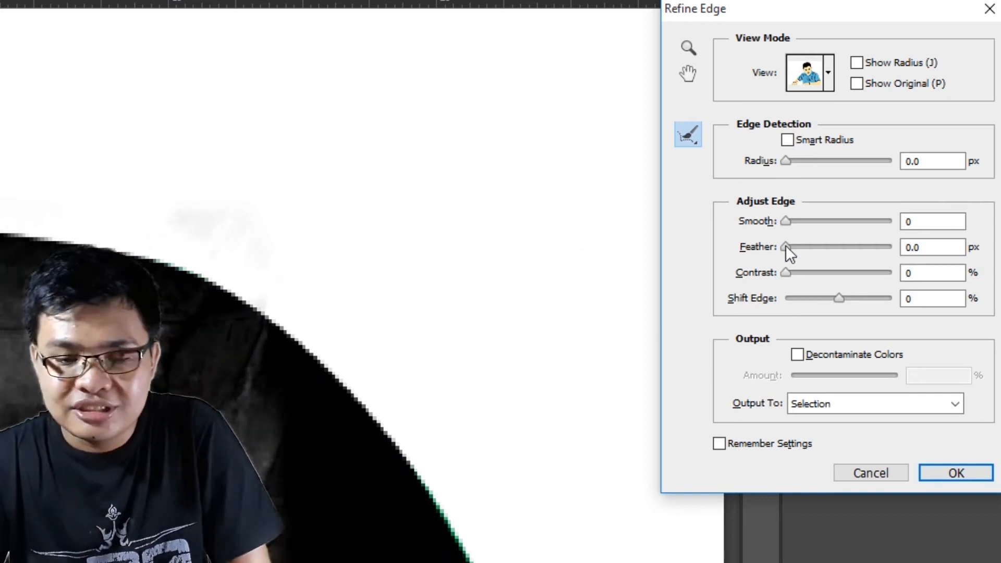
drag(785, 221, 796, 219)
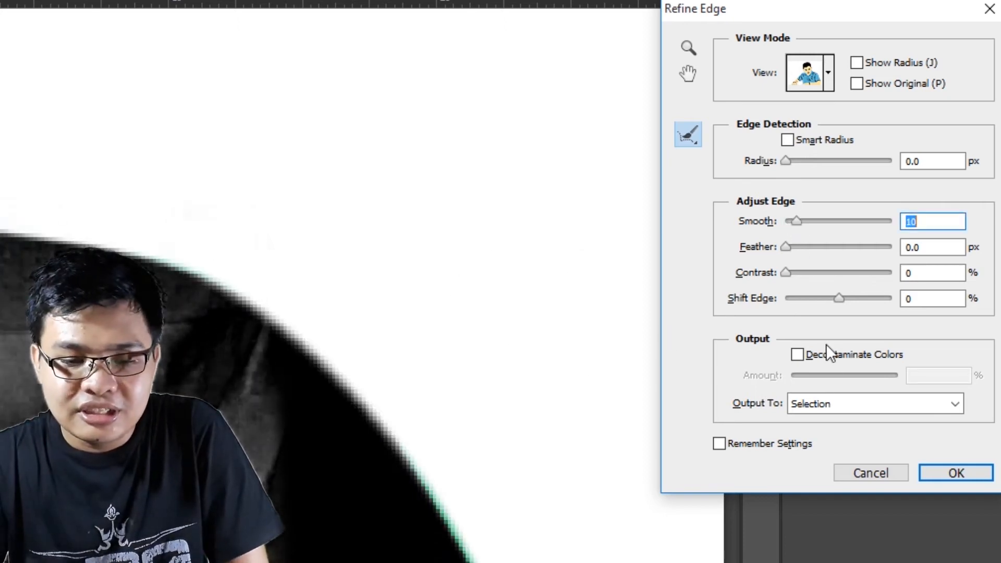
click(850, 408)
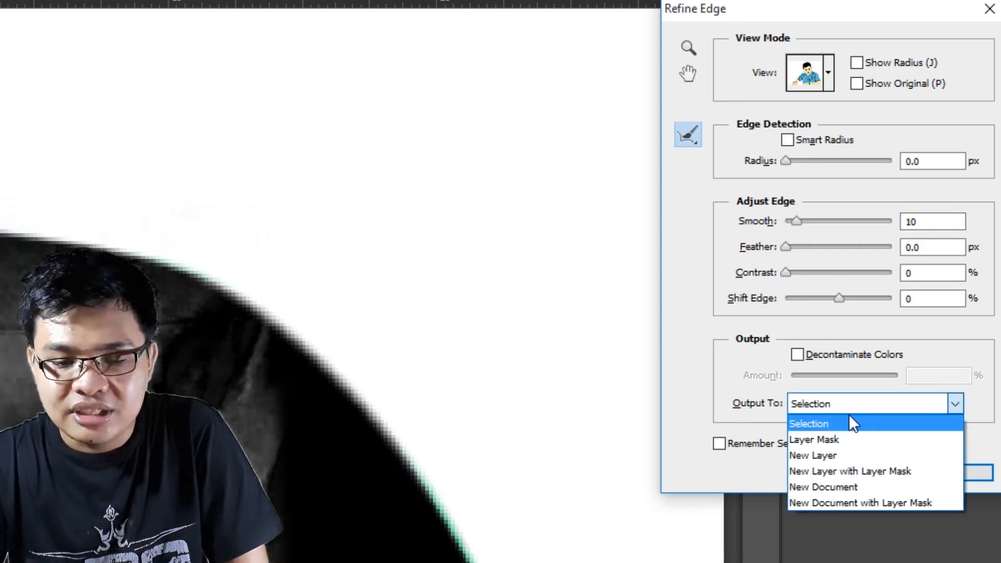
click(833, 455)
click(943, 471)
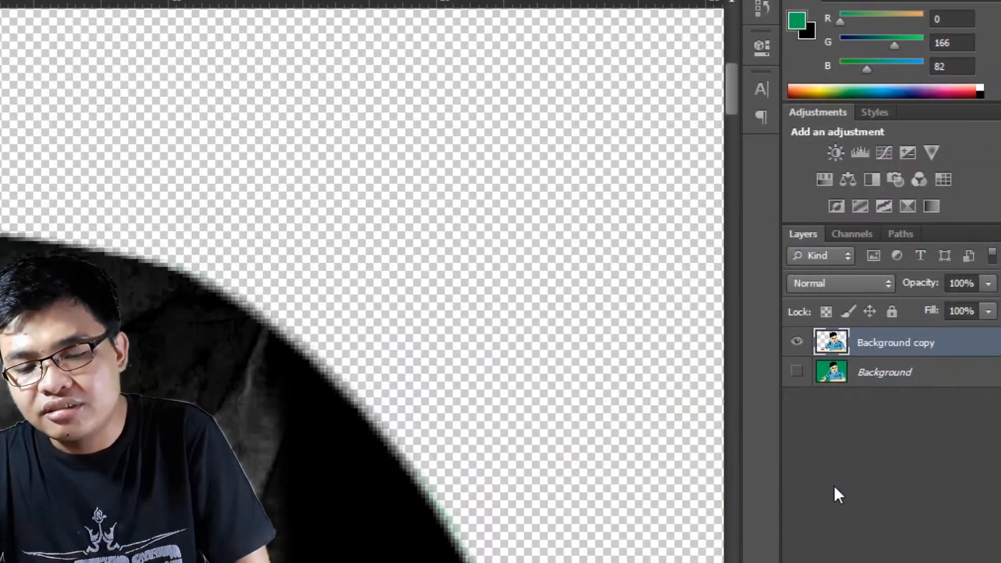
Switch to the Untitled Export folder and place the Lakers team image from it into the Photoshop document
scroll(351, 483, down, 10)
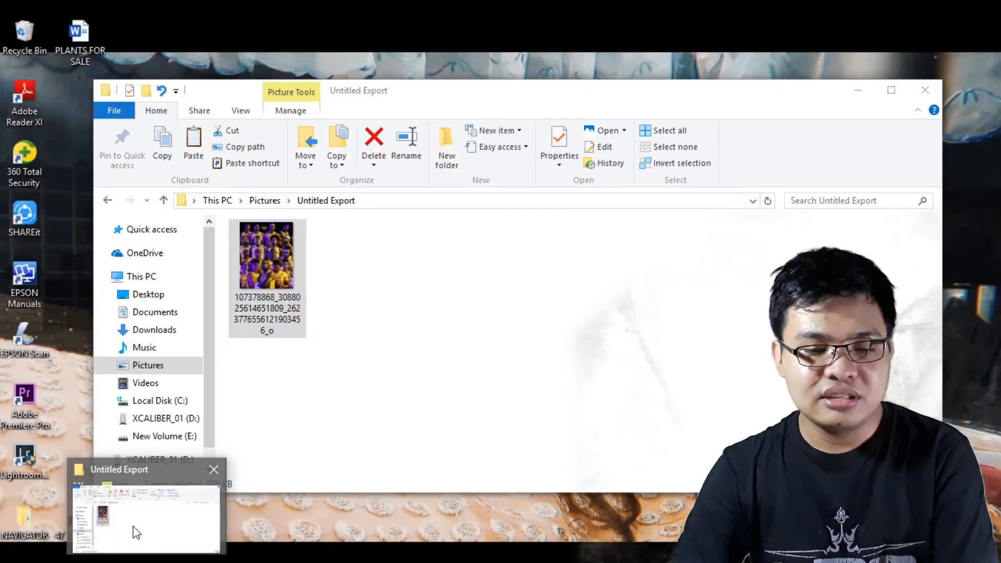
click(133, 526)
drag(280, 258, 380, 386)
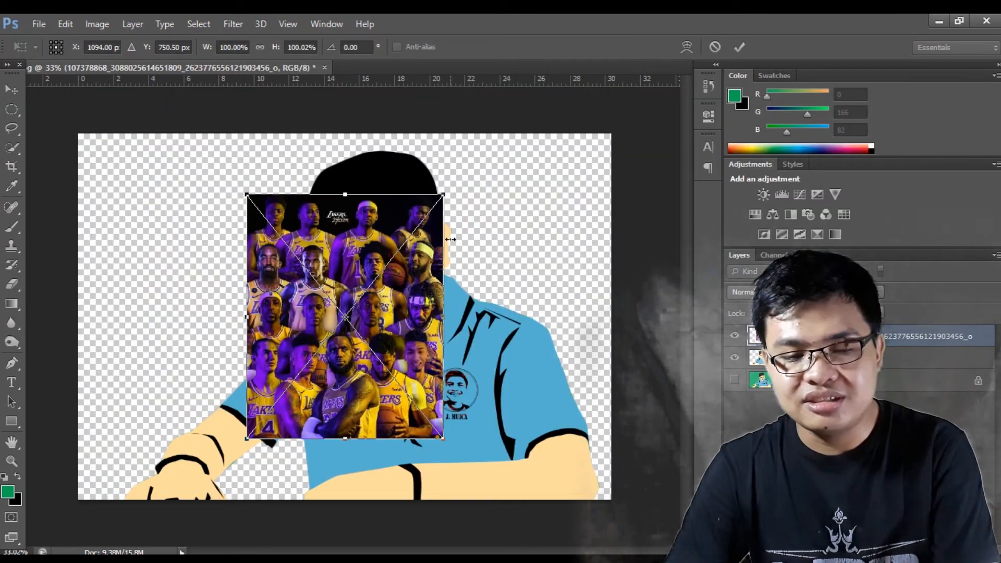
Stretch the placed Lakers image to about 270% width and 150% height to cover the whole canvas, and commit the placement
drag(444, 194, 619, 134)
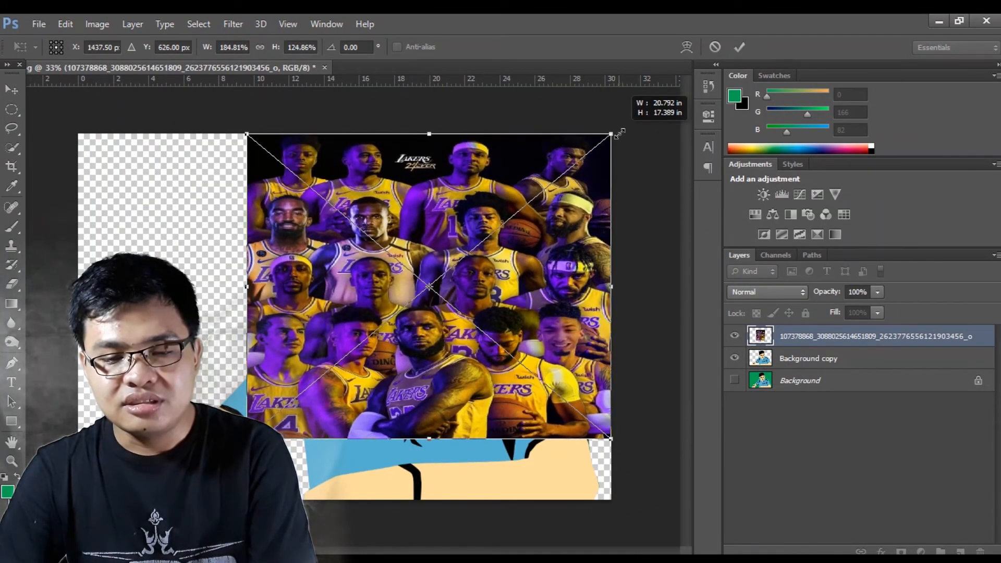
drag(256, 439, 78, 499)
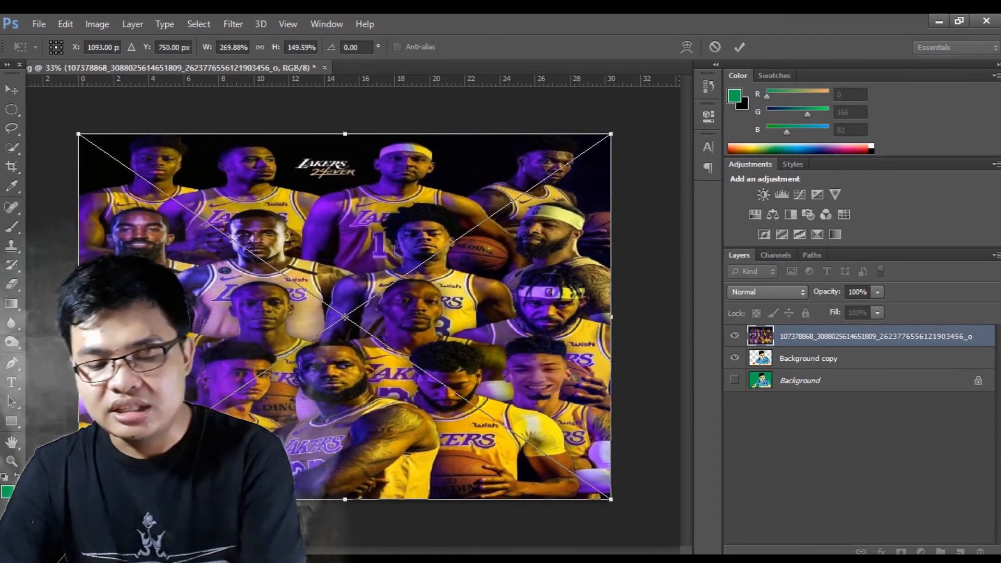
key(Return)
key(w)
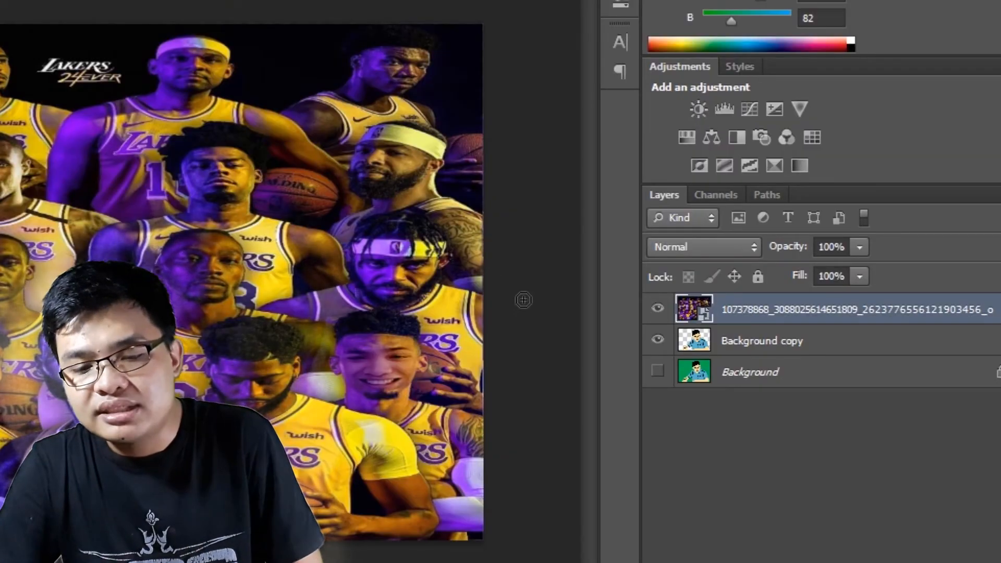
Move the Lakers image layer beneath the Background copy layer so it forms the cutout's backdrop
double_click(763, 311)
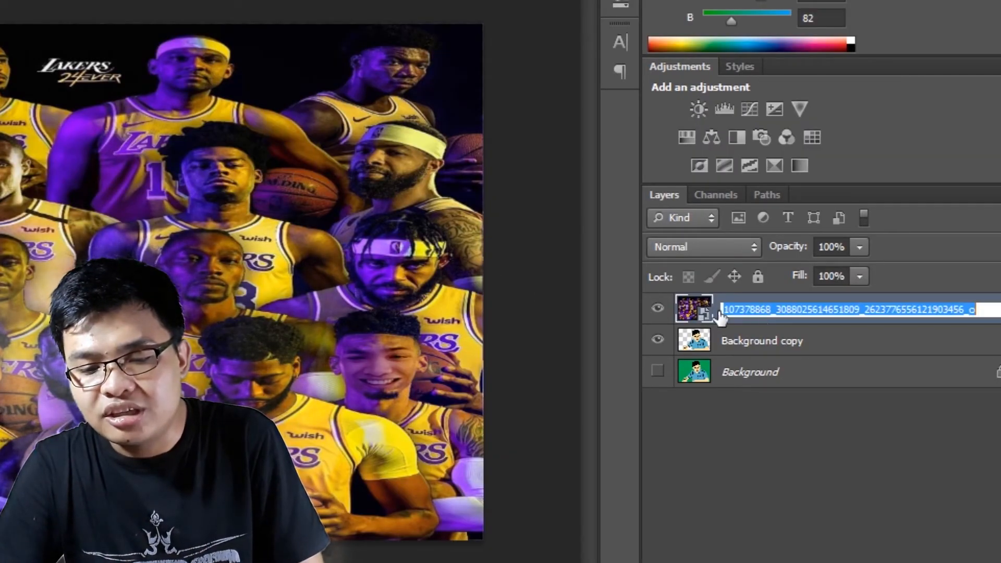
key(Return)
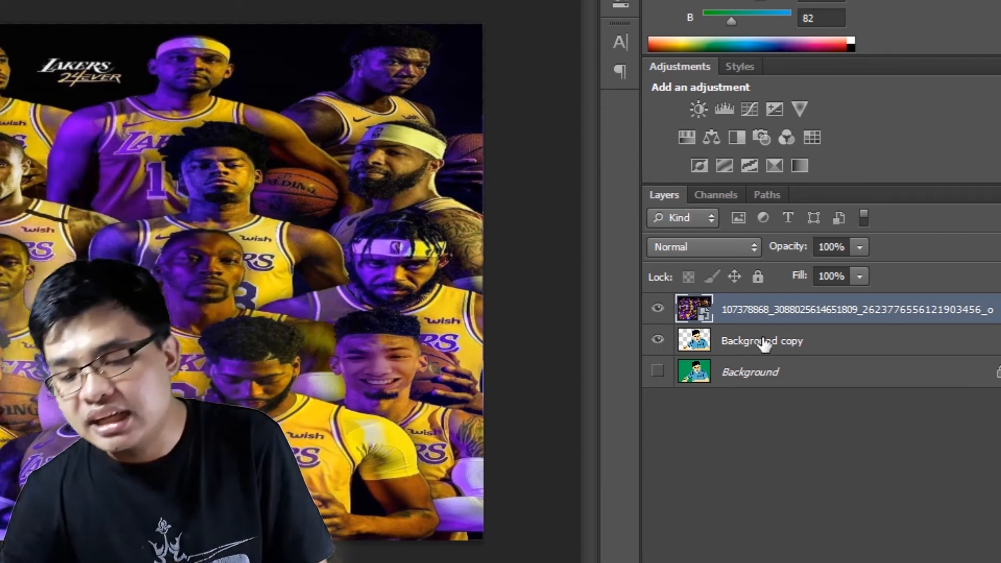
drag(769, 313, 770, 360)
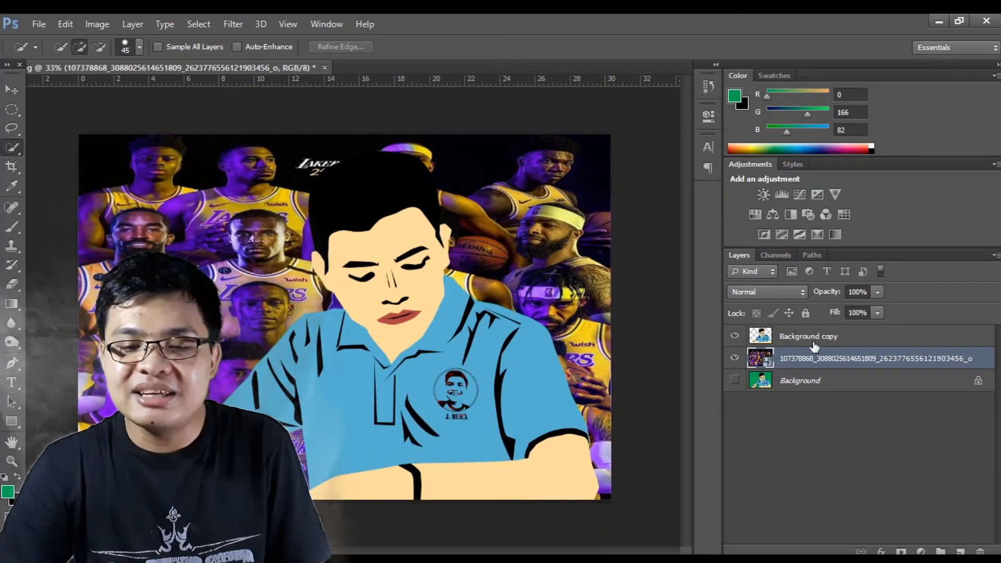
click(766, 315)
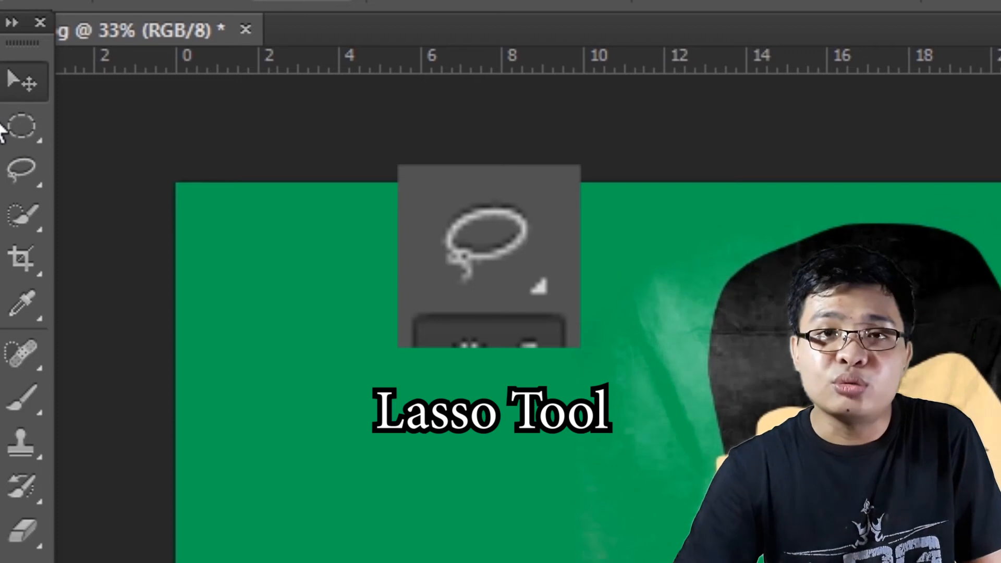
Draw a closed freehand Lasso selection around the face, enclosing the eyebrows, eyes, nose and mouth
click(24, 177)
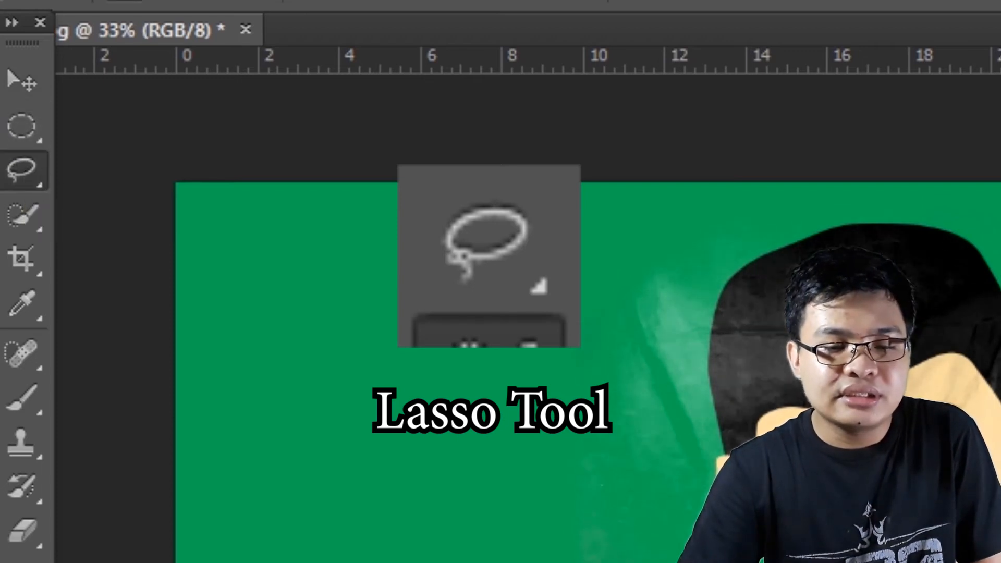
scroll(452, 224, up, 5)
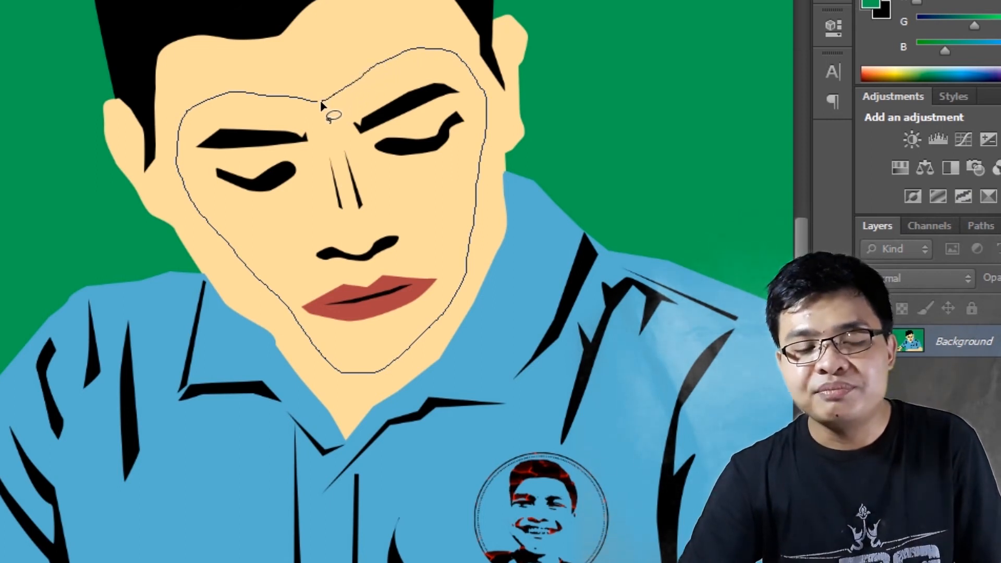
drag(319, 108, 320, 106)
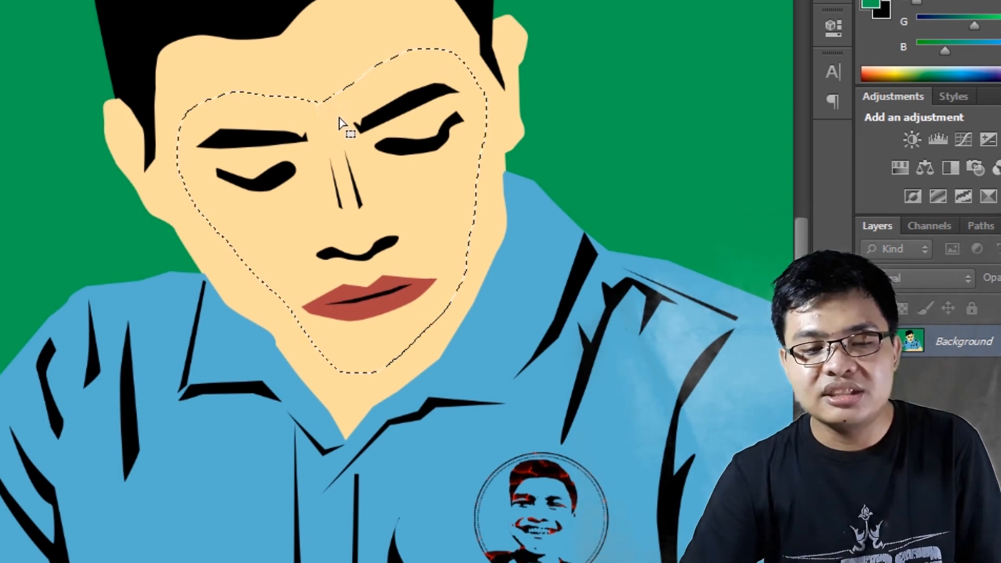
Open Refine Edge for the face selection and set Smooth to 34
right_click(345, 207)
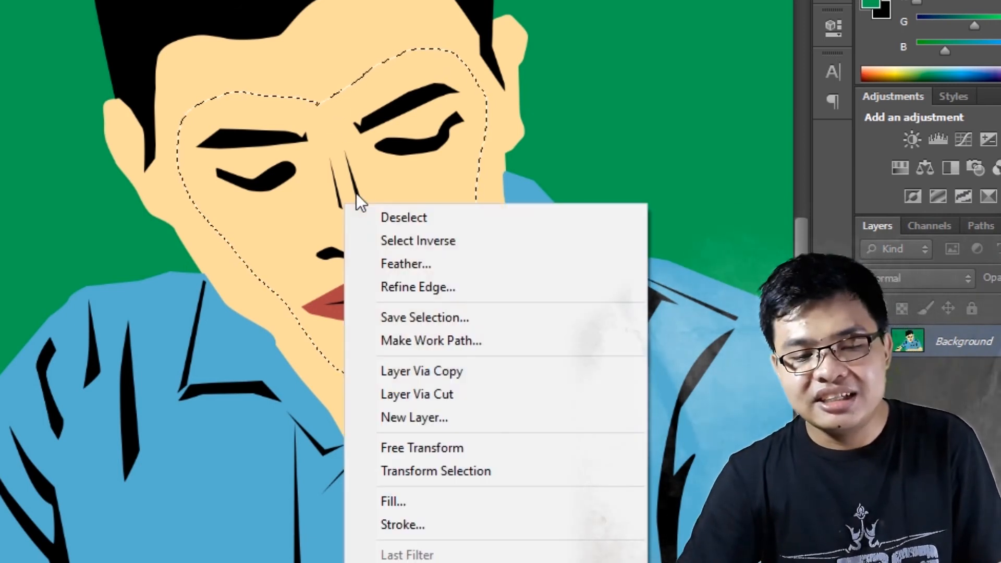
click(420, 286)
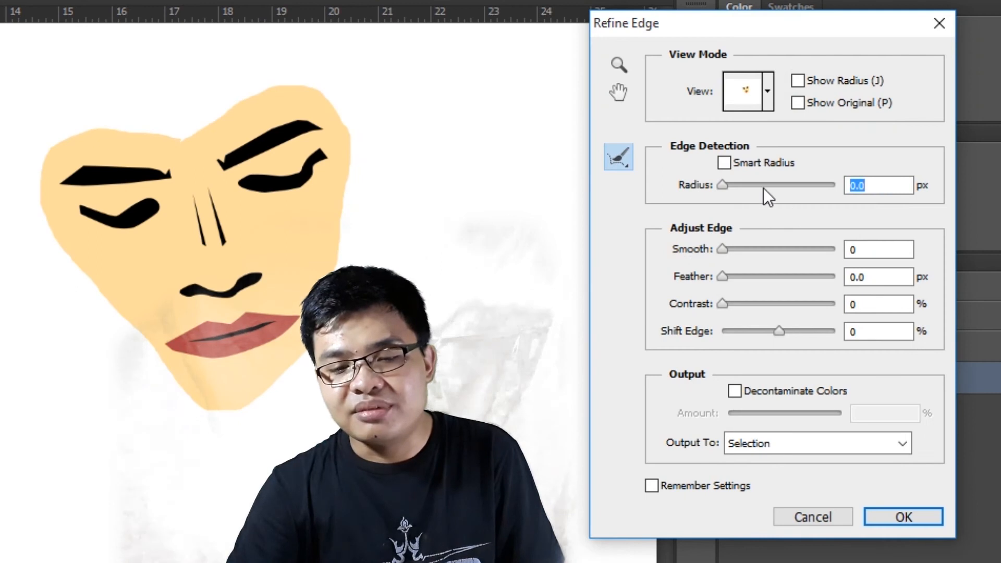
click(734, 251)
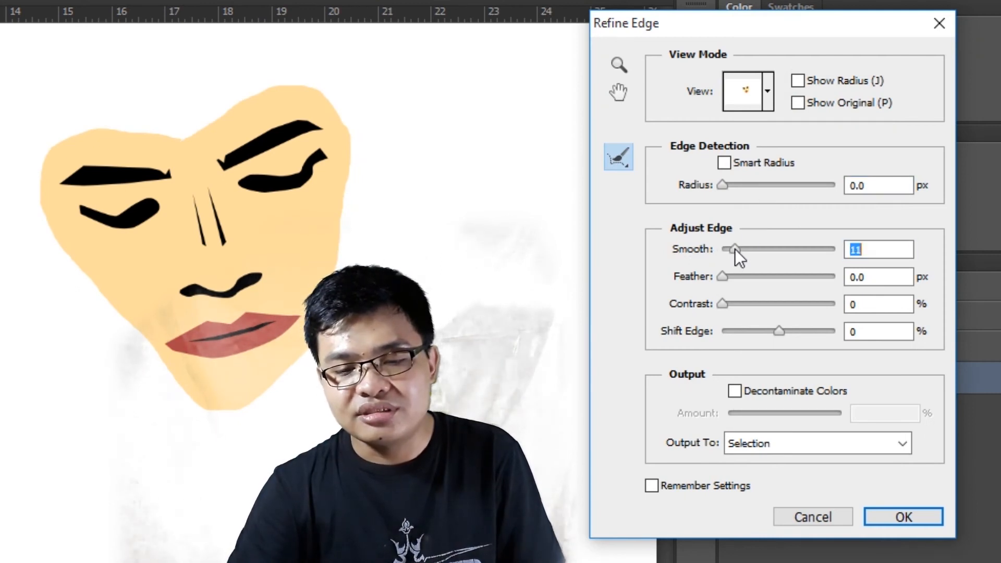
drag(737, 246, 761, 248)
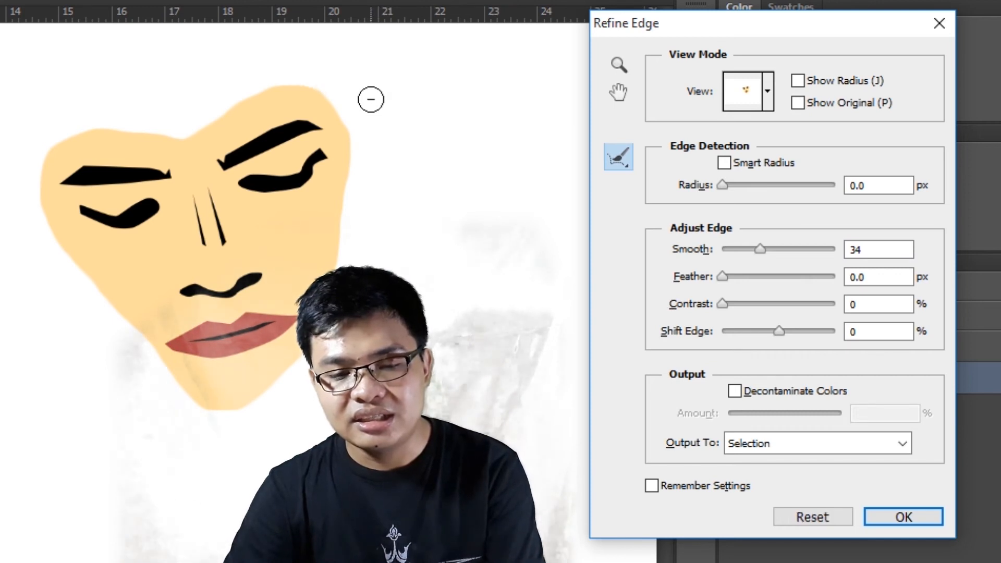
scroll(371, 99, up, 6)
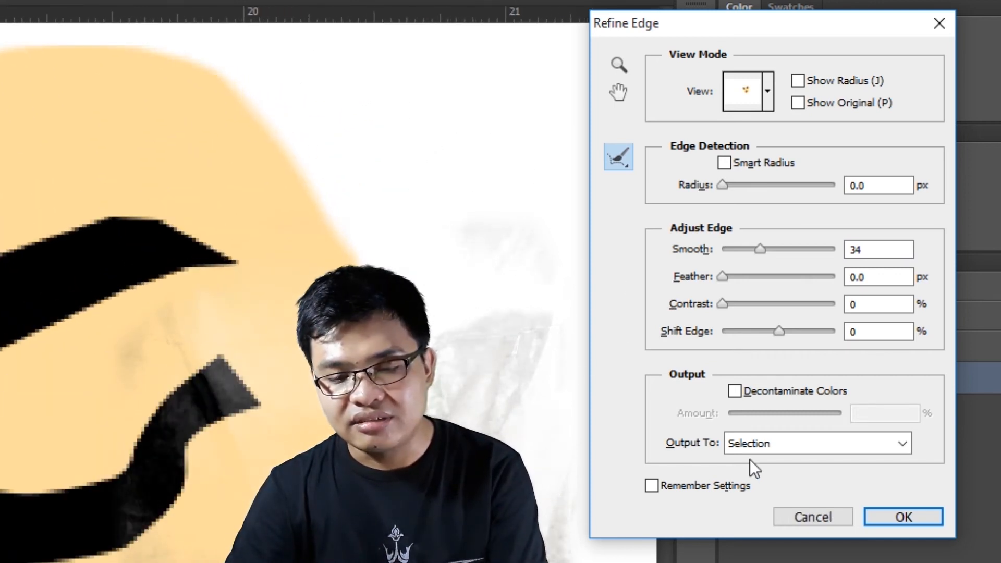
Output the refined face selection to a New Layer and apply Refine Edge
click(754, 446)
click(739, 496)
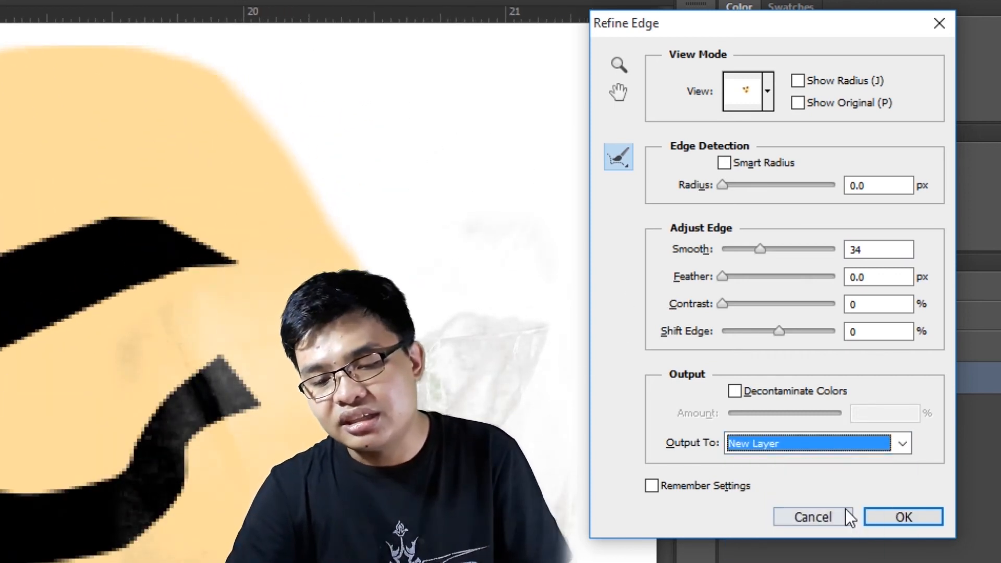
click(902, 516)
scroll(275, 553, down, 4)
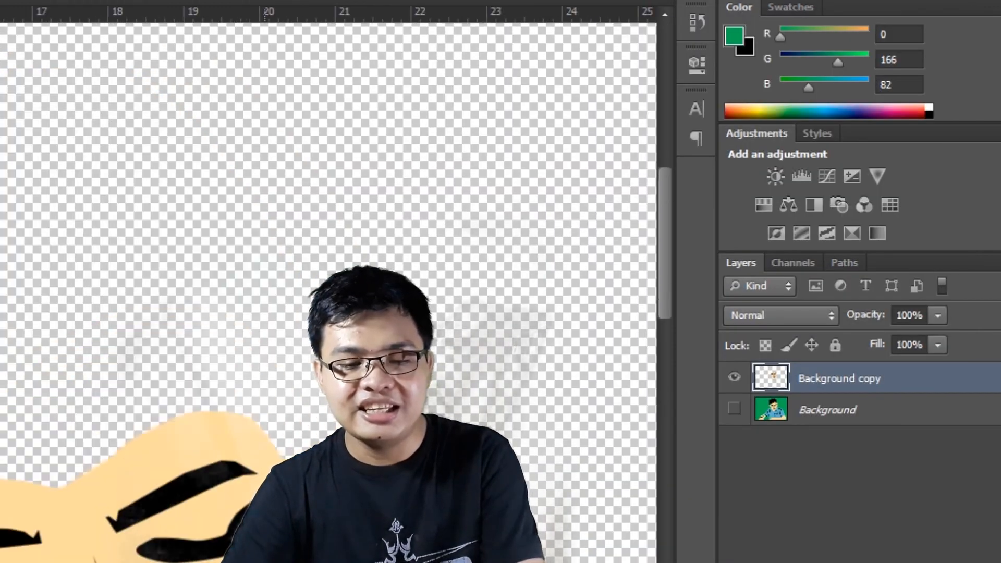
scroll(265, 545, down, 2)
scroll(289, 545, down, 2)
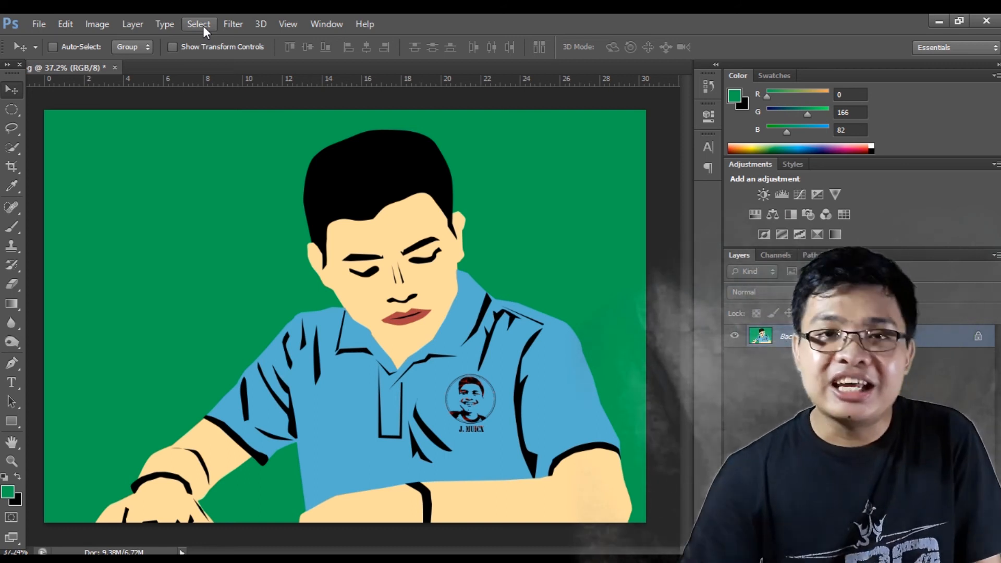
Select the man with Color Range by sampling the green background at Fuzziness 40 with Invert enabled
scroll(307, 191, up, 4)
scroll(306, 190, down, 6)
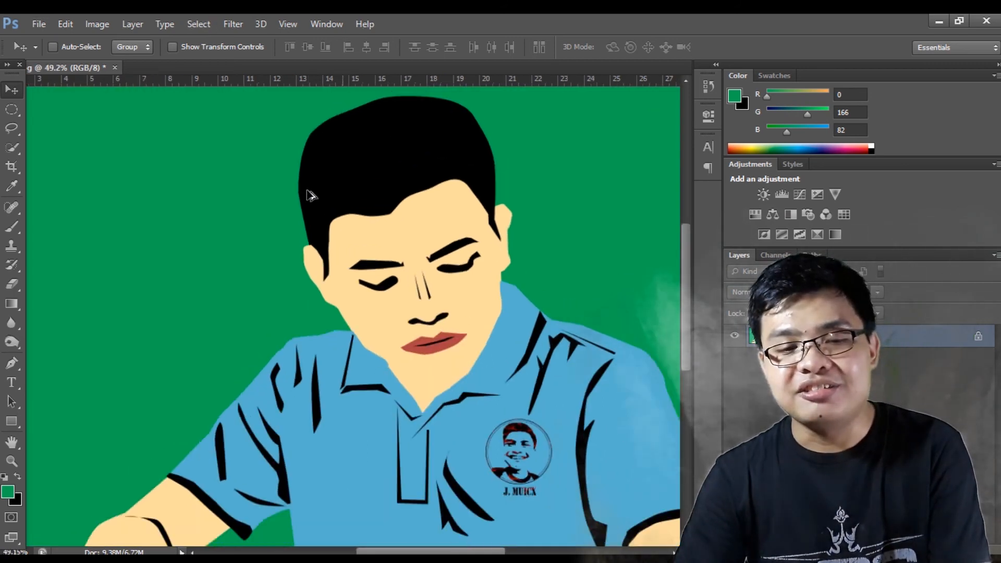
scroll(315, 104, up, 5)
scroll(297, 81, up, 2)
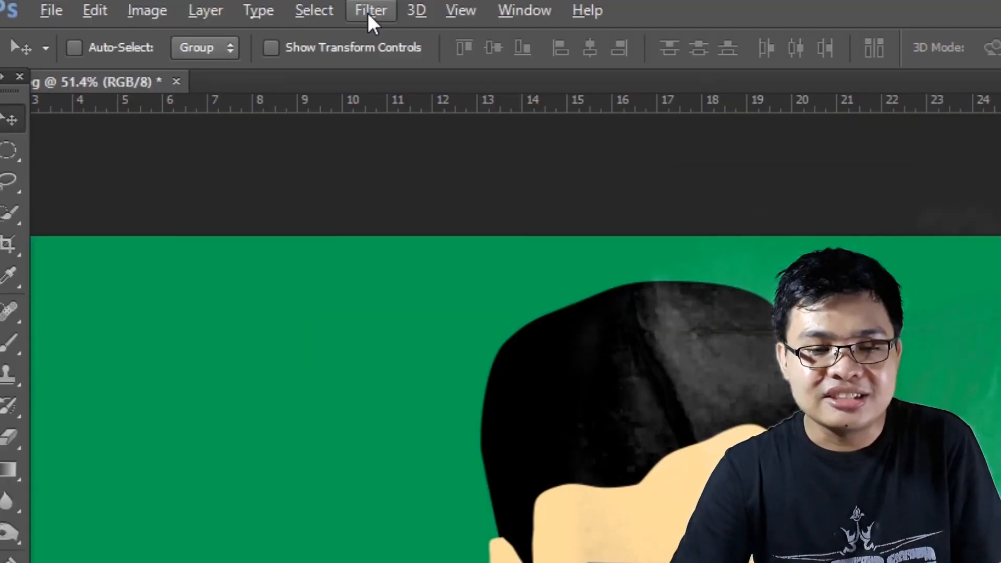
click(308, 19)
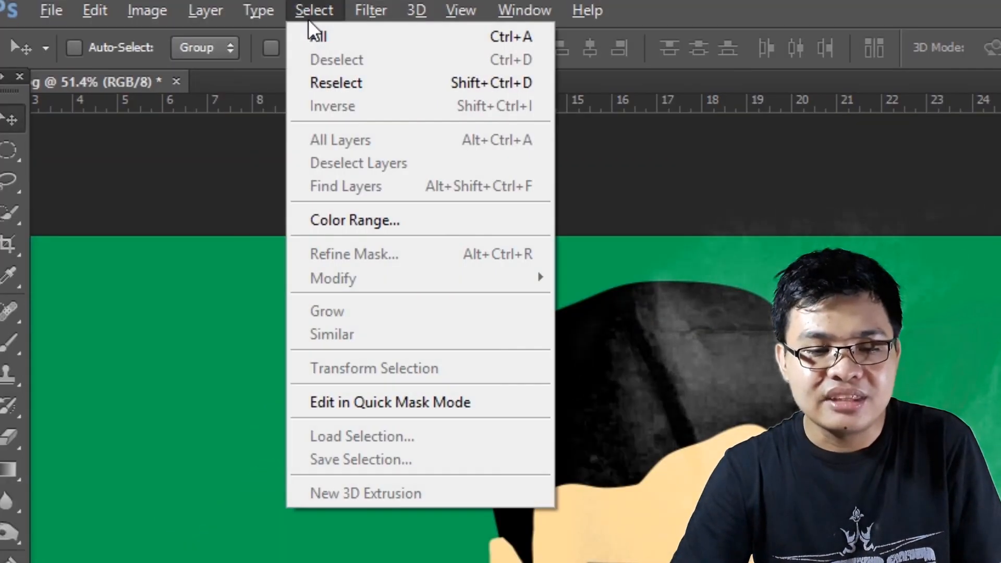
click(345, 228)
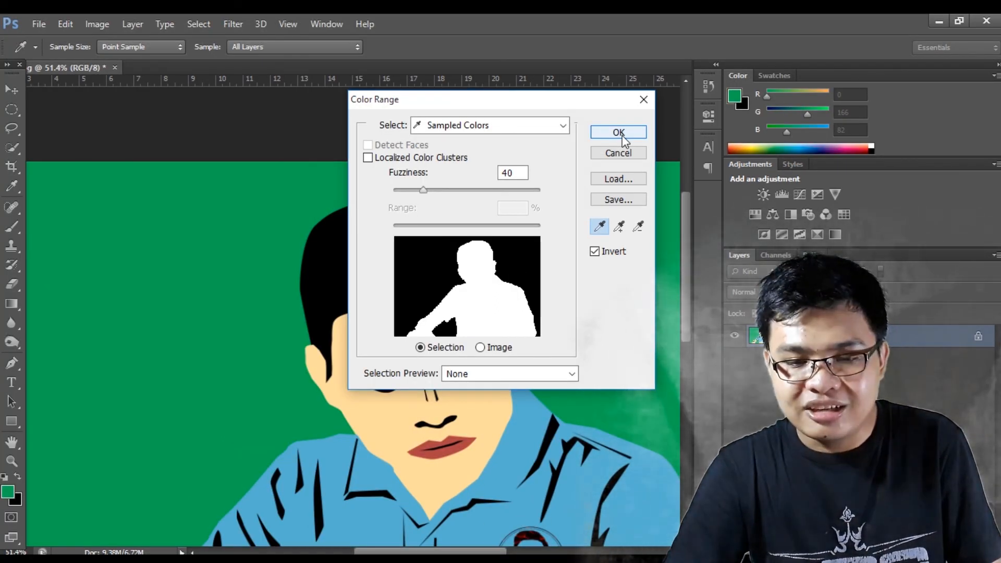
click(618, 133)
key(v)
scroll(396, 278, down, 5)
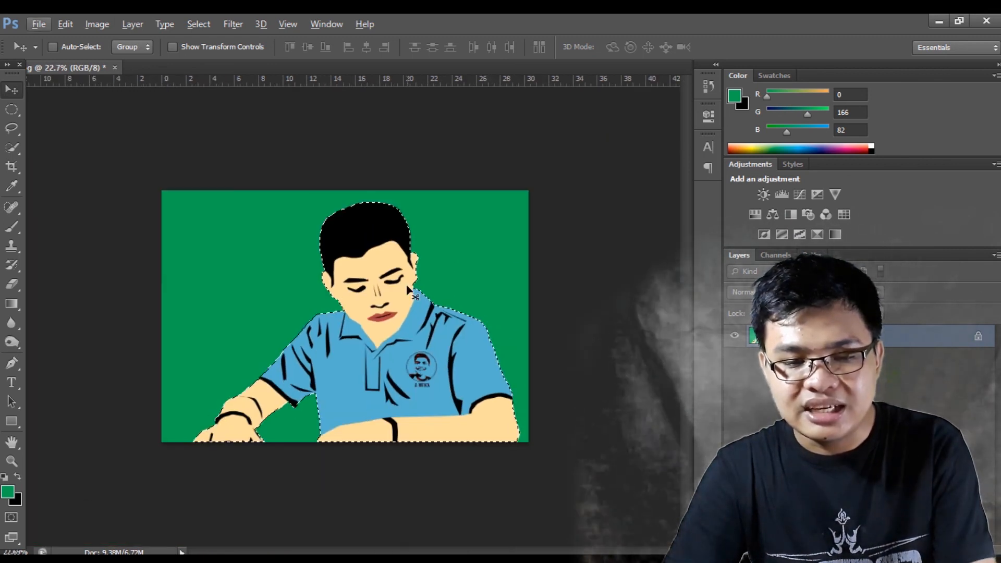
Open Refine Edge for the figure selection and set Smooth to 29
scroll(396, 278, up, 5)
key(w)
right_click(365, 277)
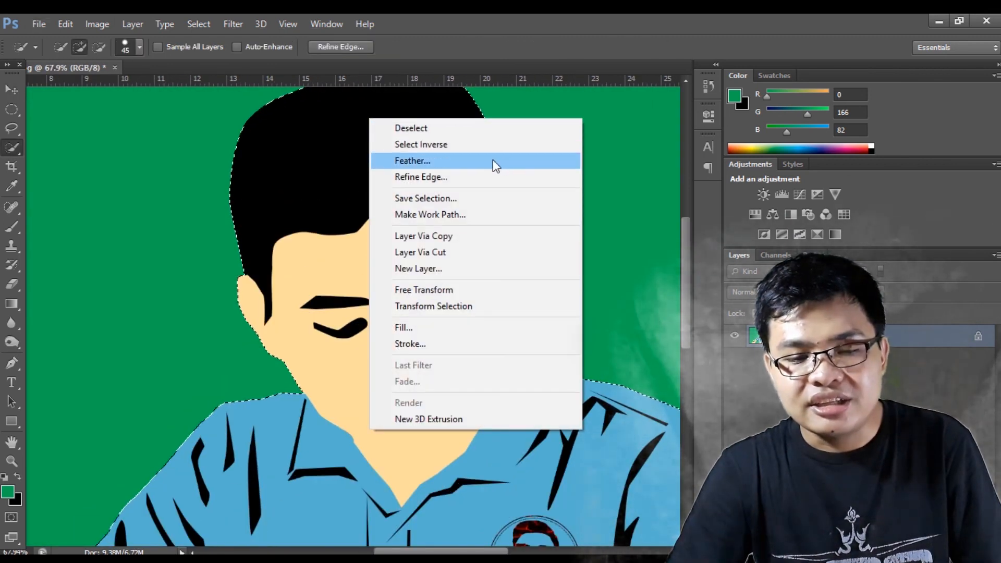
click(423, 177)
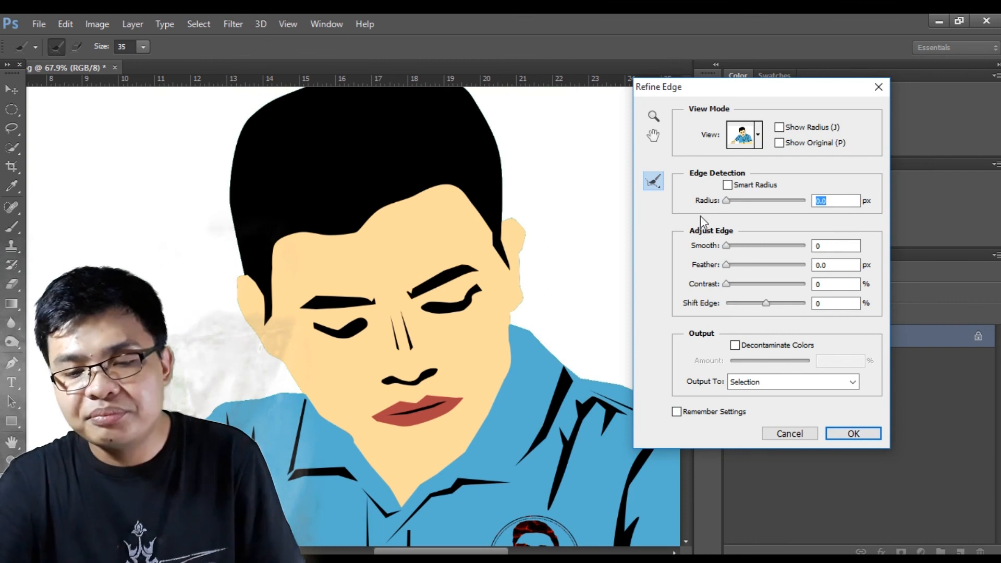
click(751, 253)
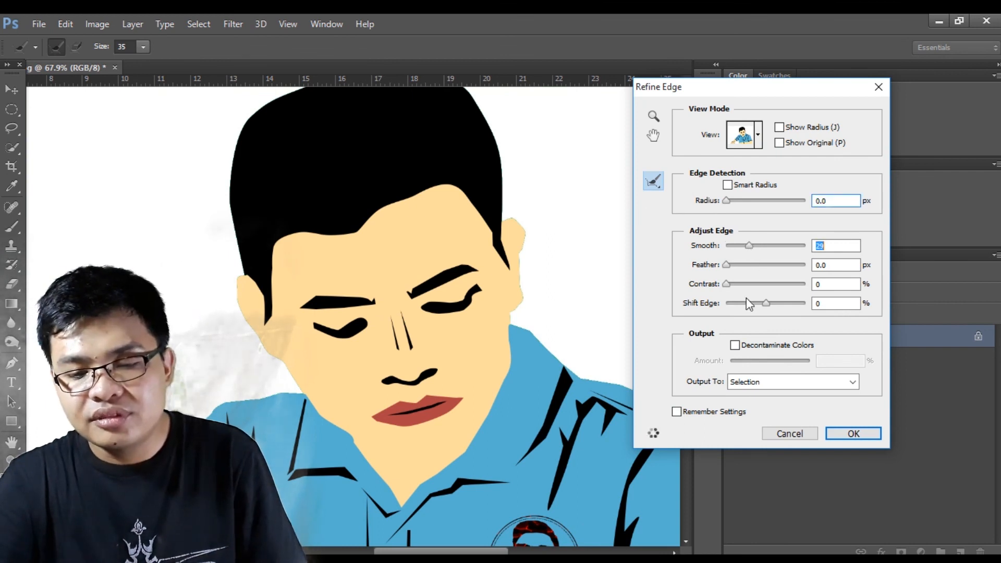
Output the refined cutout of the man to a New Layer and apply Refine Edge
click(771, 386)
click(768, 417)
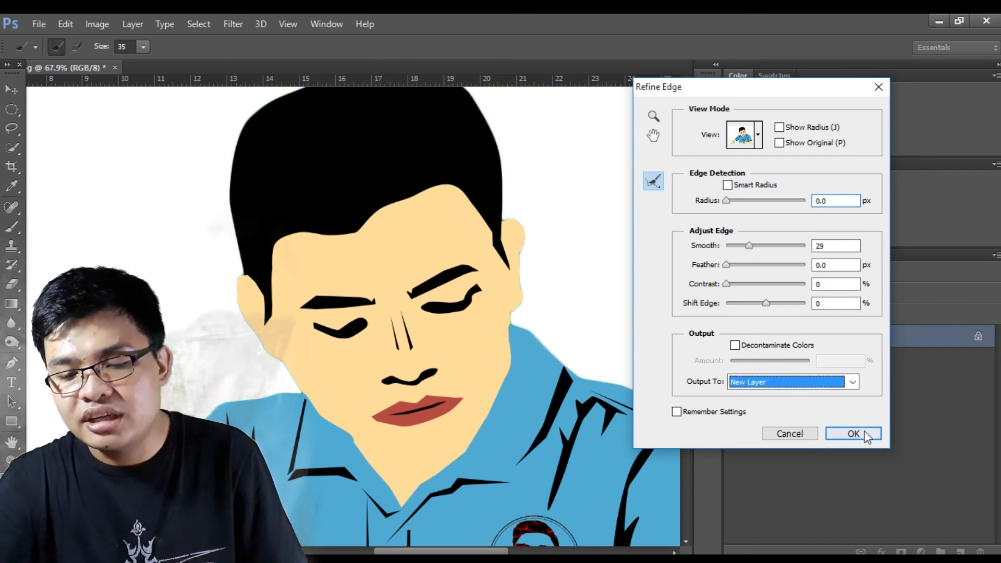
click(868, 434)
alt+scroll(538, 364, down, 4)
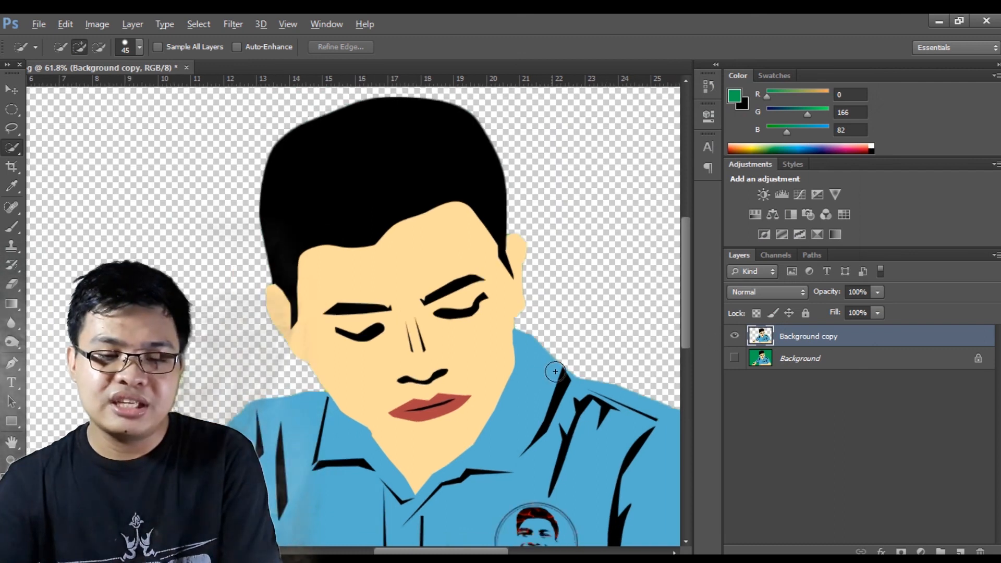